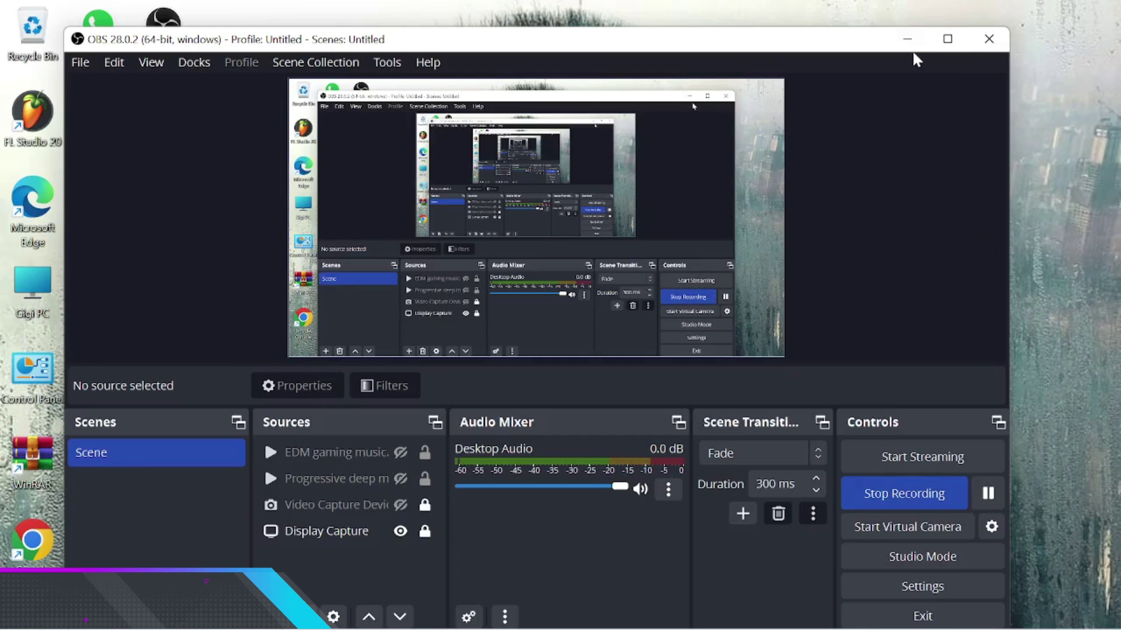
- Minimize the OBS Studio window so the Windows desktop is showing
{"action": "left_click", "coordinate": [911, 42]}
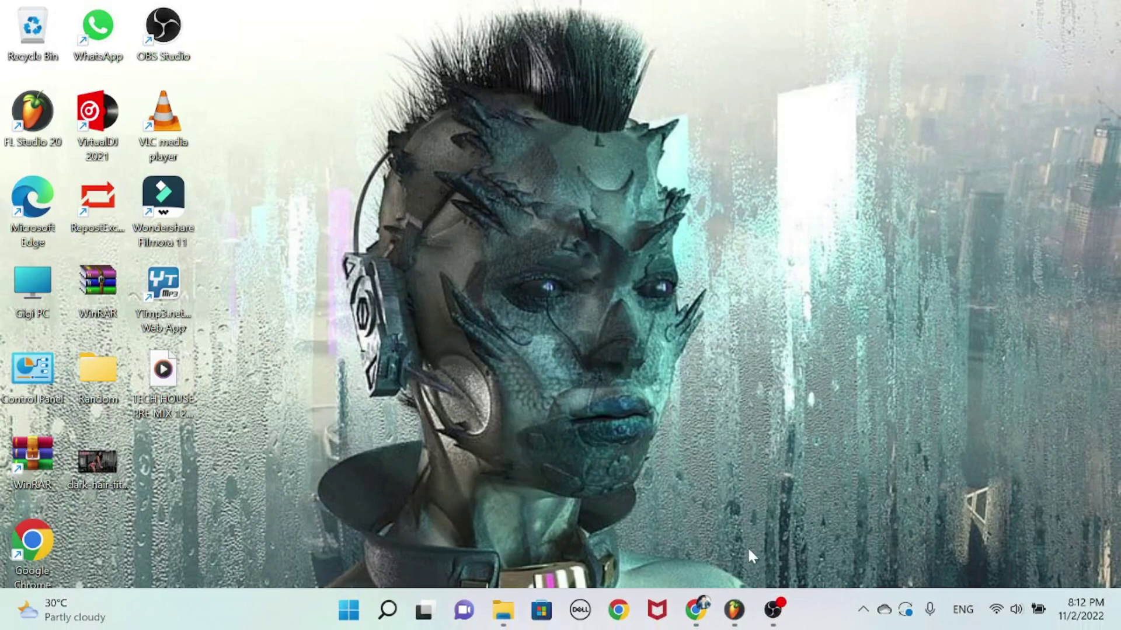
{"action": "mouse_move", "coordinate": [777, 617]}
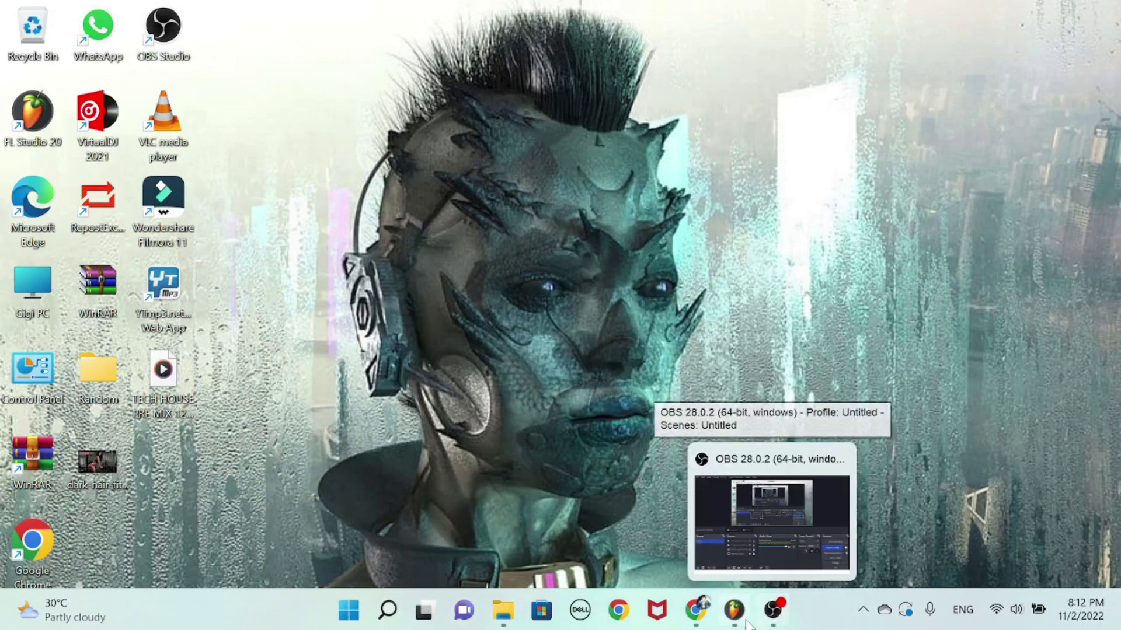
- Bring Chrome's Cableguys account page forward and open the downloaded Kickstart zip's options
{"action": "left_click", "coordinate": [699, 622]}
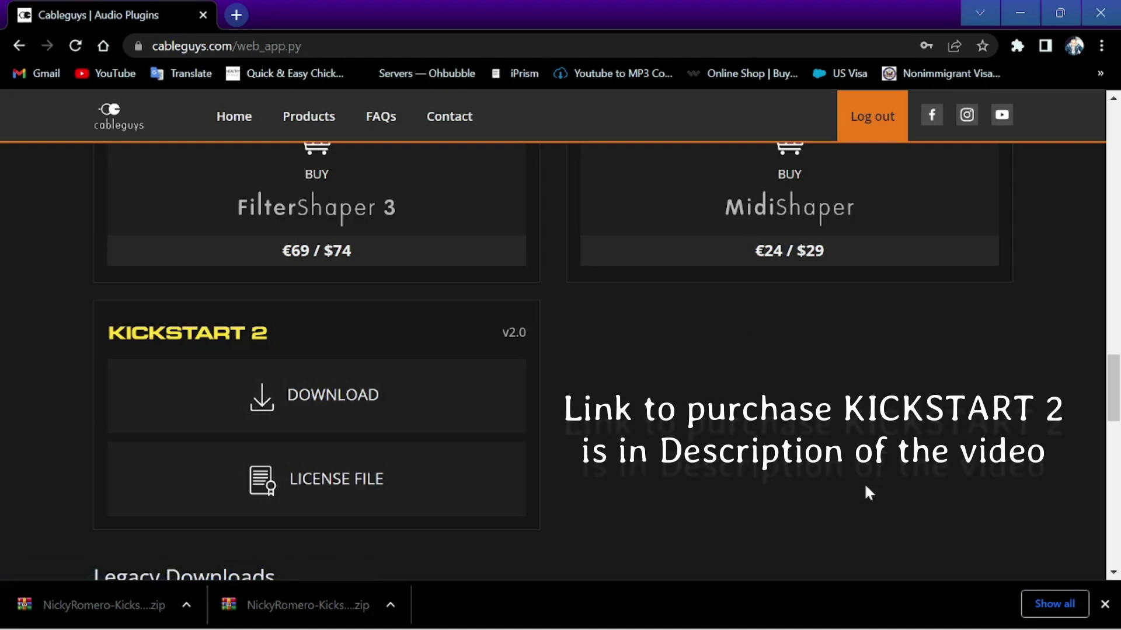
{"action": "left_click", "coordinate": [384, 612]}
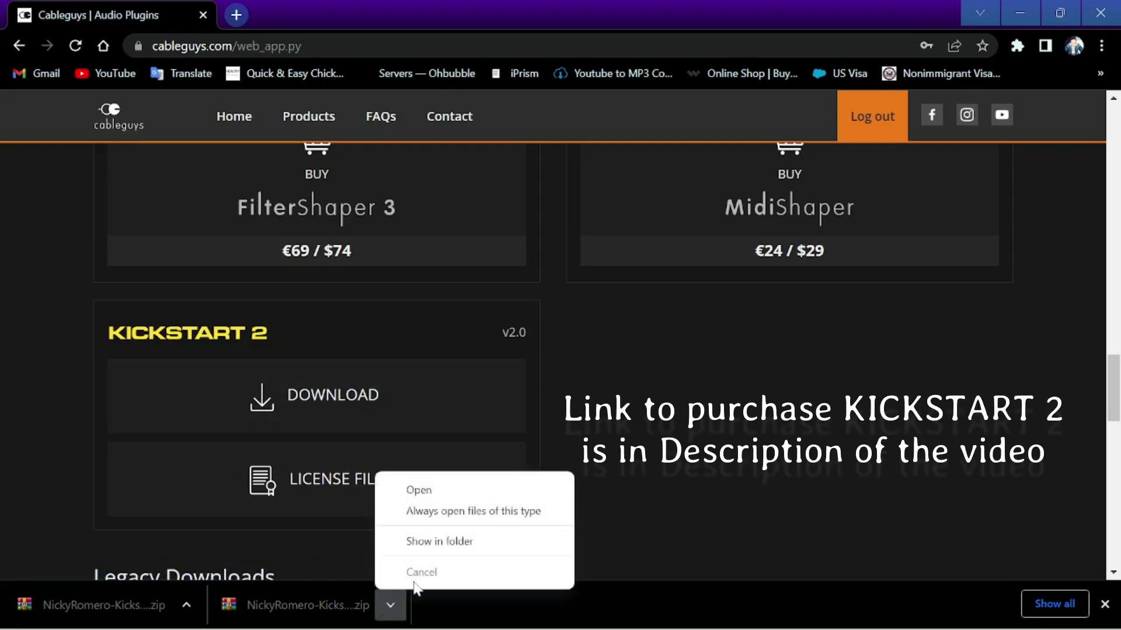
- Cut both NickyRomero-Kickstart2 zips from Downloads and paste them onto the Desktop
{"action": "left_click", "coordinate": [450, 542]}
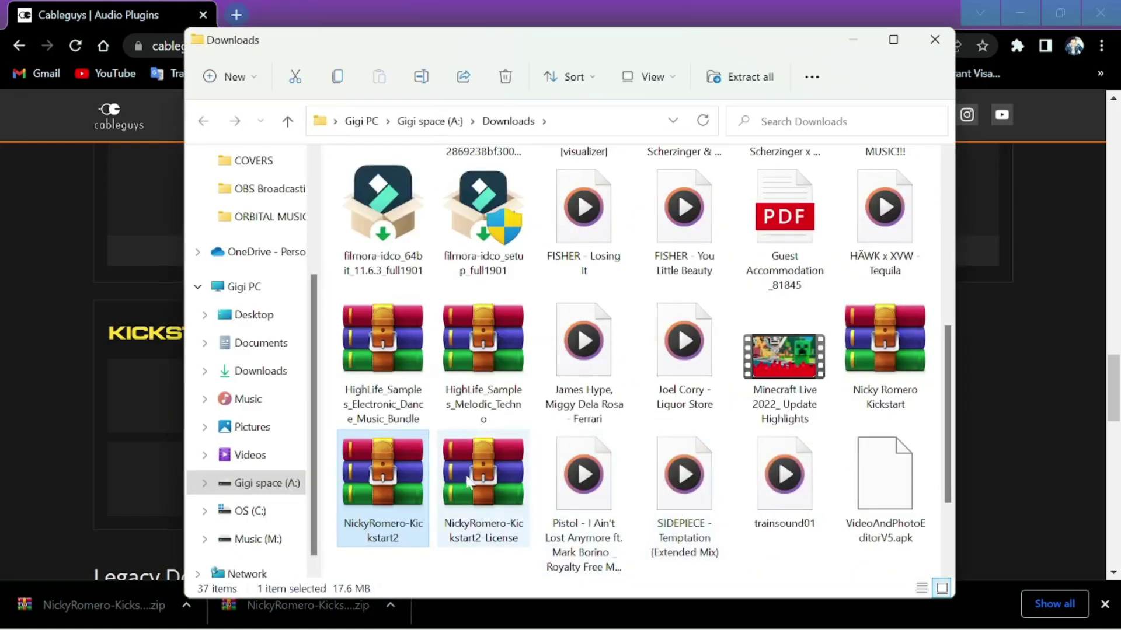
{"action": "left_click", "coordinate": [468, 493], "text": "ctrl"}
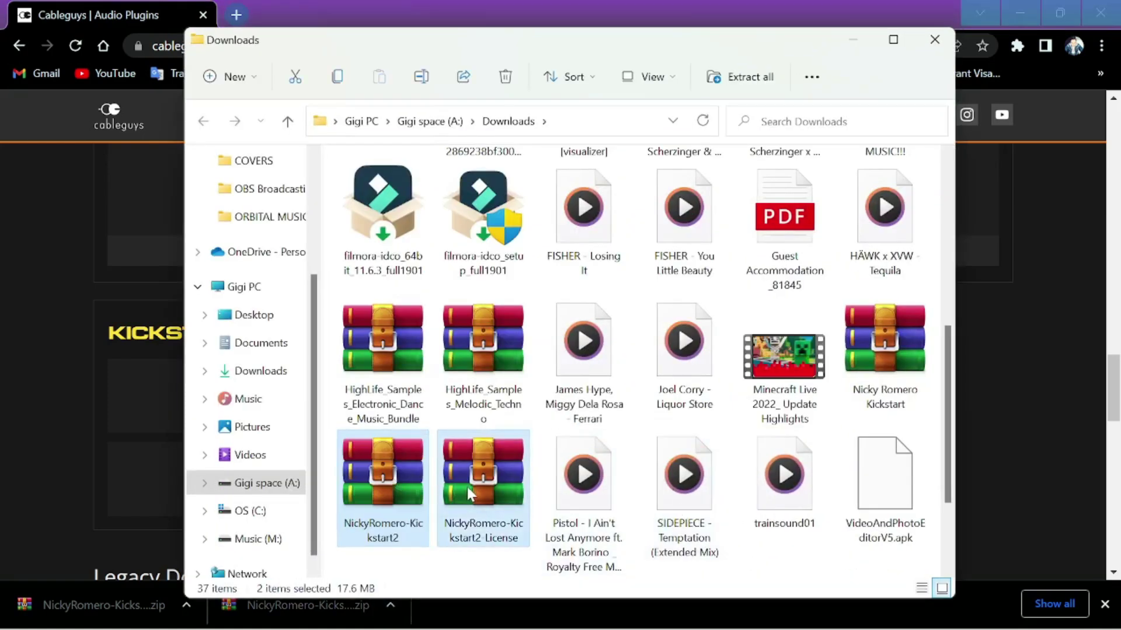
{"action": "left_click", "coordinate": [295, 81]}
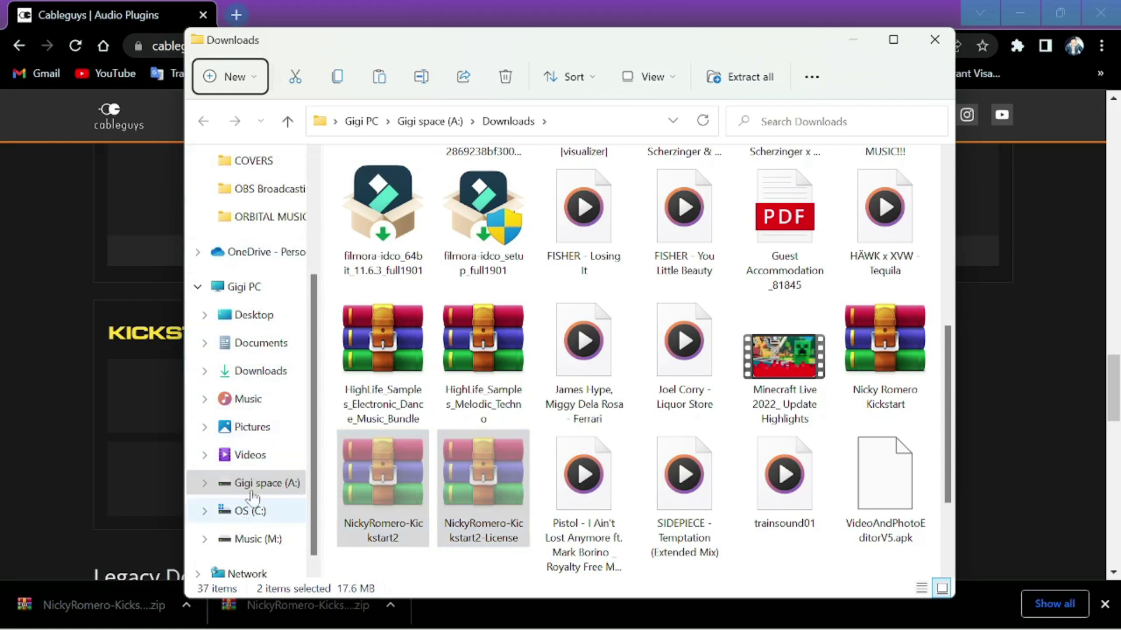
{"action": "left_click", "coordinate": [260, 326]}
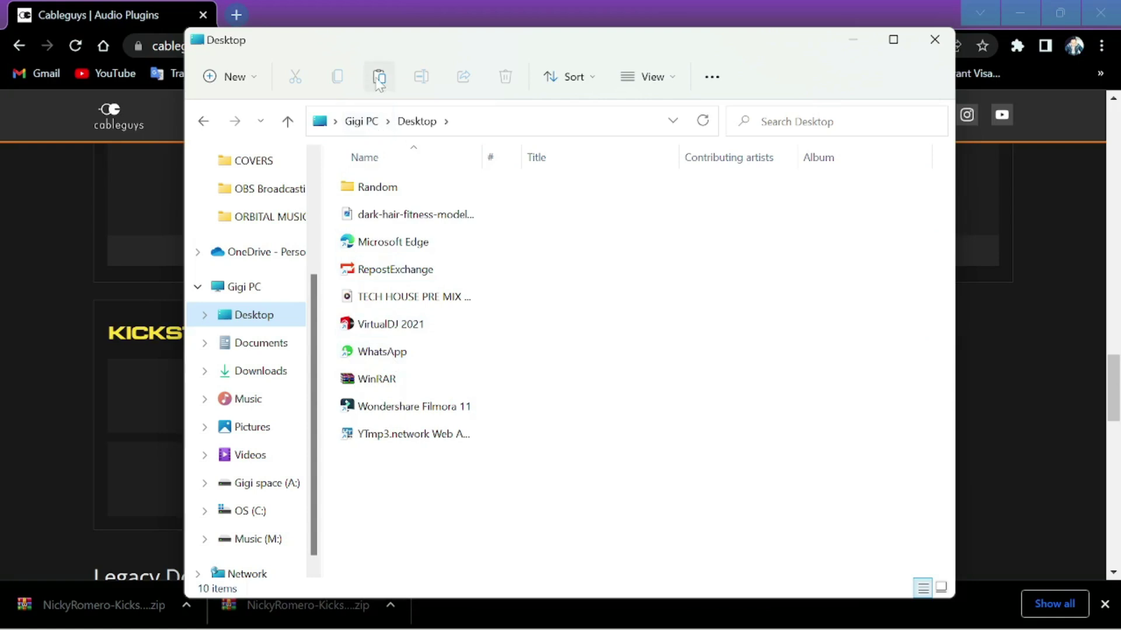
{"action": "left_click", "coordinate": [379, 78]}
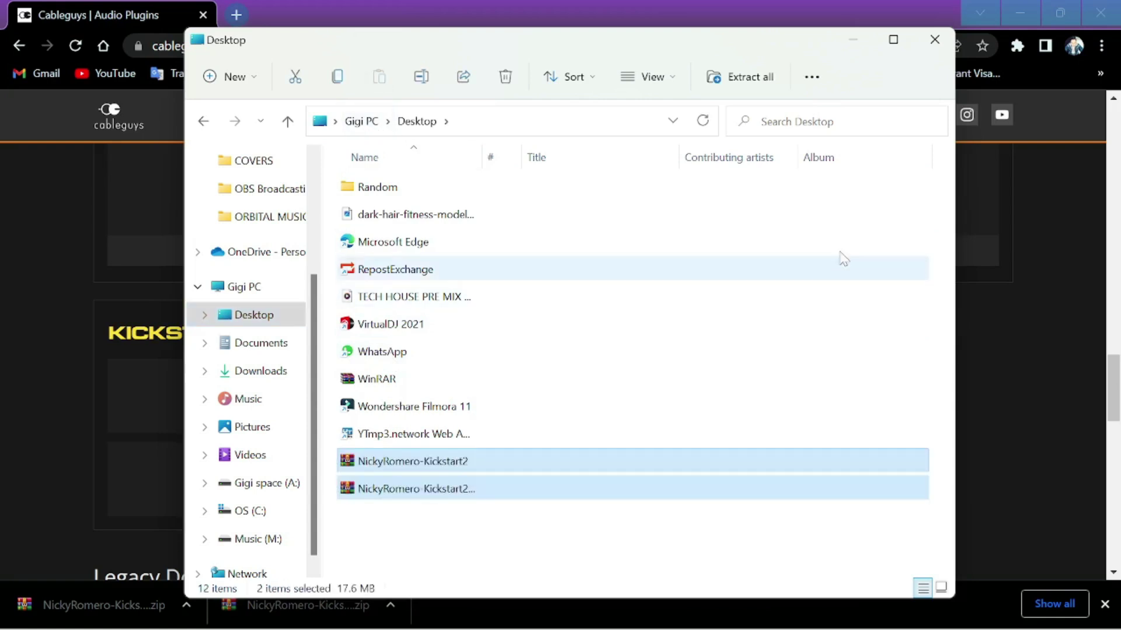
- Minimize Chrome, close File Explorer, and reposition the Kickstart2 zip icon on the desktop
{"action": "left_click", "coordinate": [1020, 12]}
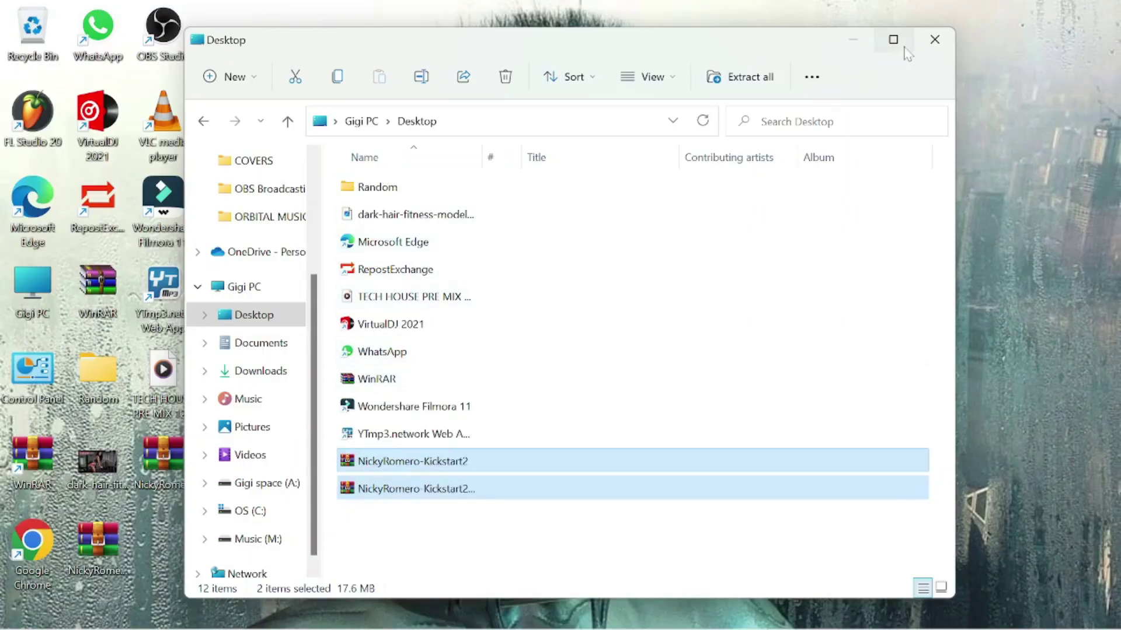
{"action": "left_click", "coordinate": [934, 39]}
{"action": "left_click_drag", "start_coordinate": [125, 543], "coordinate": [175, 544]}
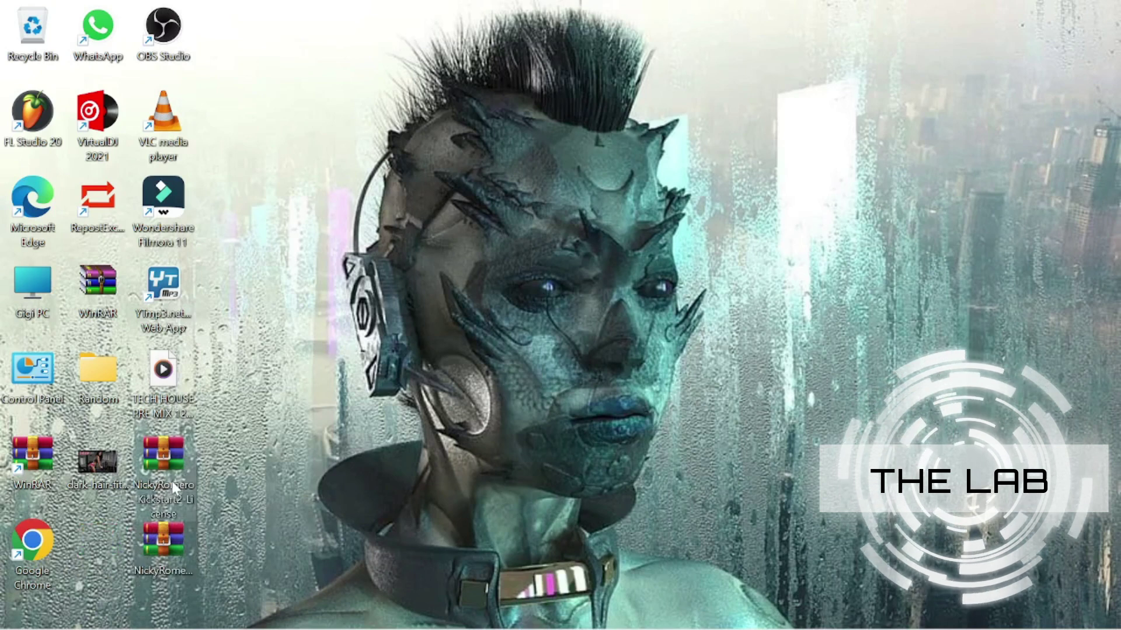
- Extract the 'Nicky Romero - Kickstart 2.0' folder into a new A:\NickyRomero-Kickstart2 folder
{"action": "double_click", "coordinate": [165, 547]}
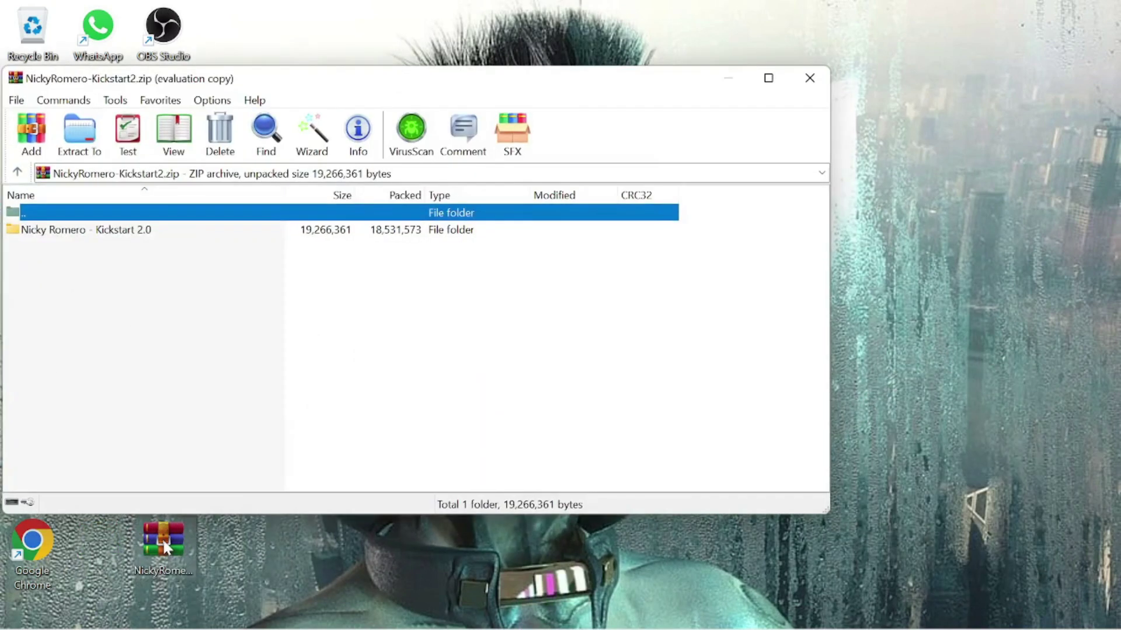
{"action": "left_click", "coordinate": [137, 231]}
{"action": "left_click", "coordinate": [91, 149]}
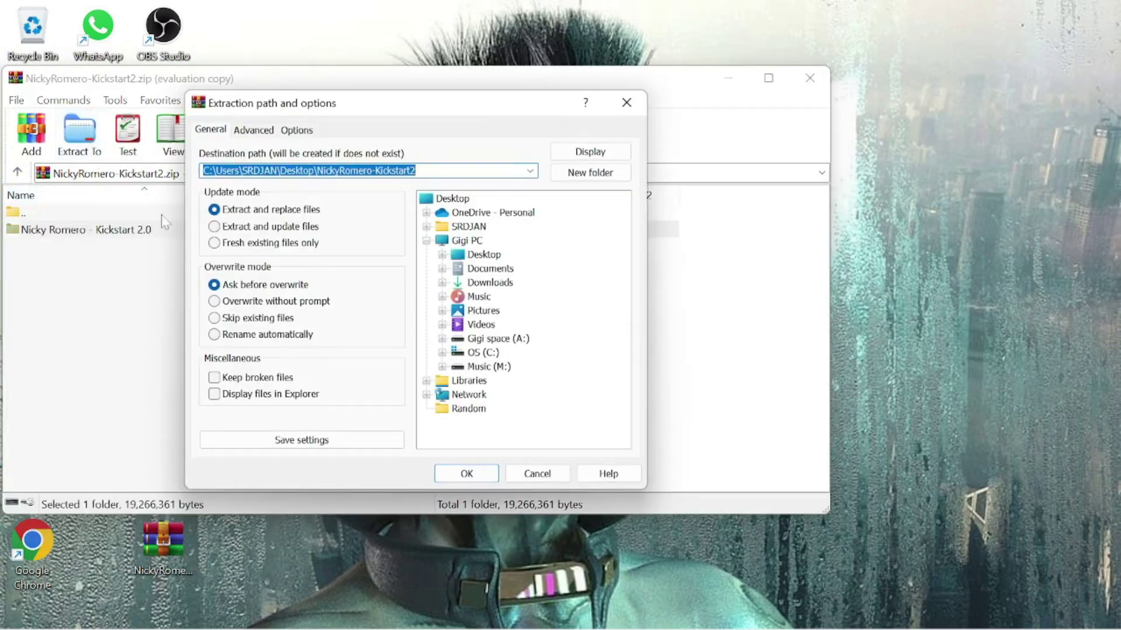
{"action": "left_click", "coordinate": [503, 340]}
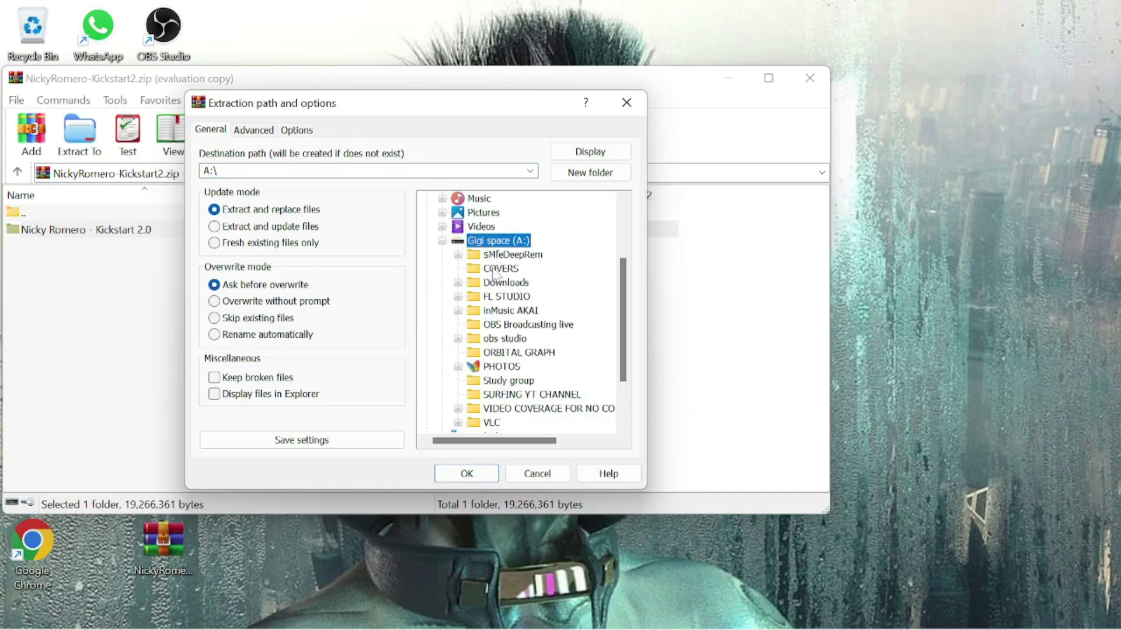
{"action": "left_click", "coordinate": [590, 172]}
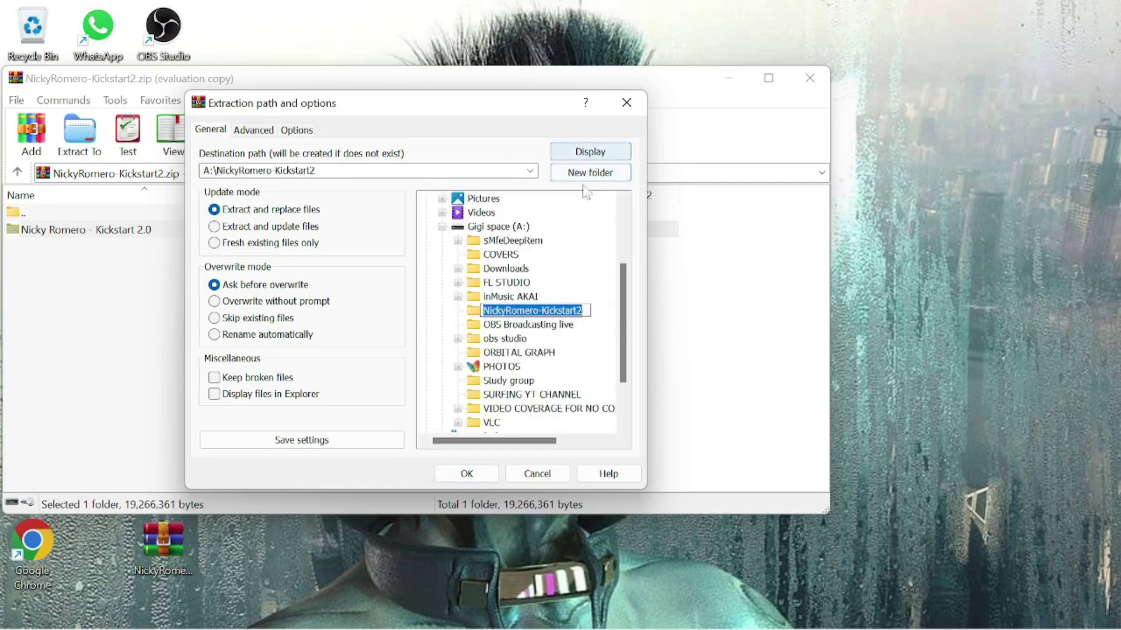
{"action": "left_click", "coordinate": [471, 478]}
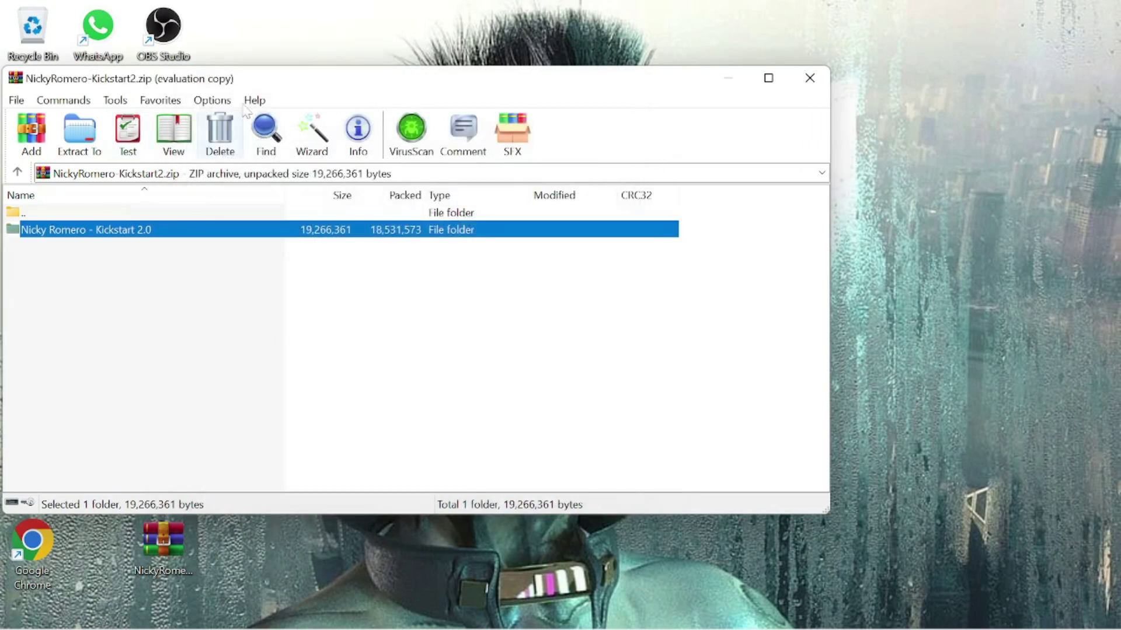
- Browse to A:\NickyRomero-Kickstart2\Nicky Romero - Kickstart 2.0\Win and select the Setup application
{"action": "left_click_drag", "start_coordinate": [288, 79], "coordinate": [514, 73]}
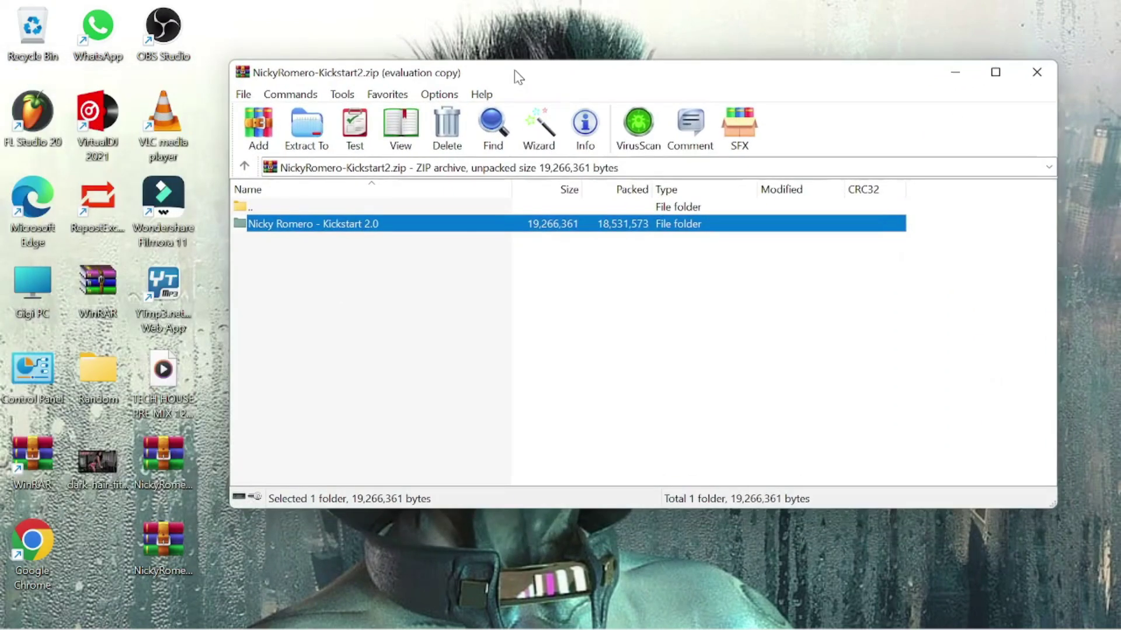
{"action": "double_click", "coordinate": [47, 275]}
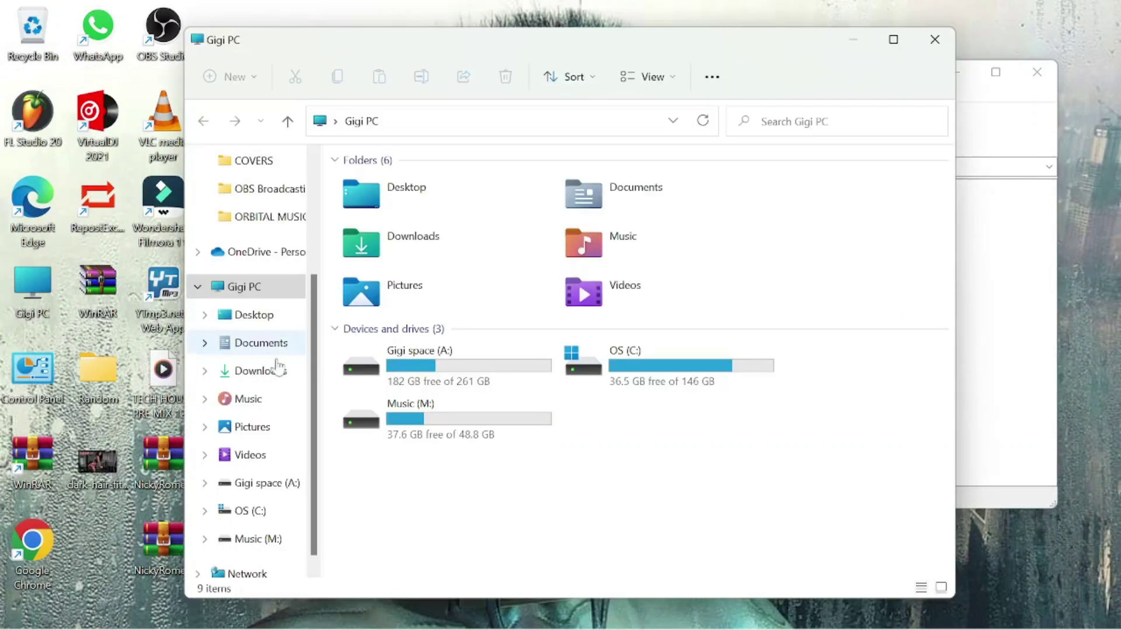
{"action": "double_click", "coordinate": [462, 375]}
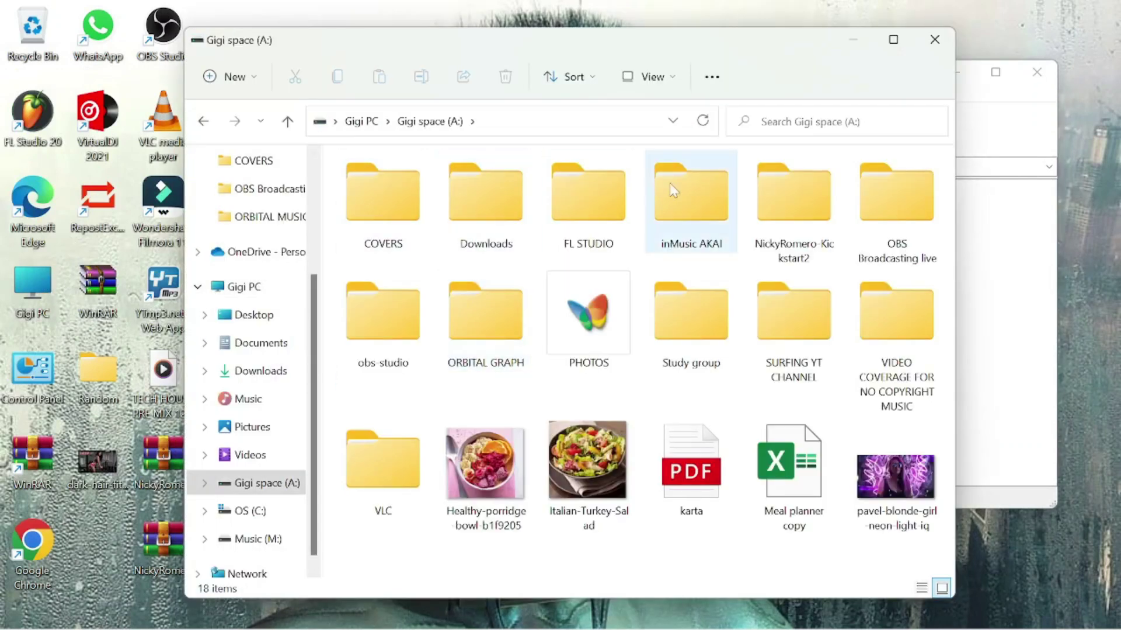
{"action": "double_click", "coordinate": [805, 228]}
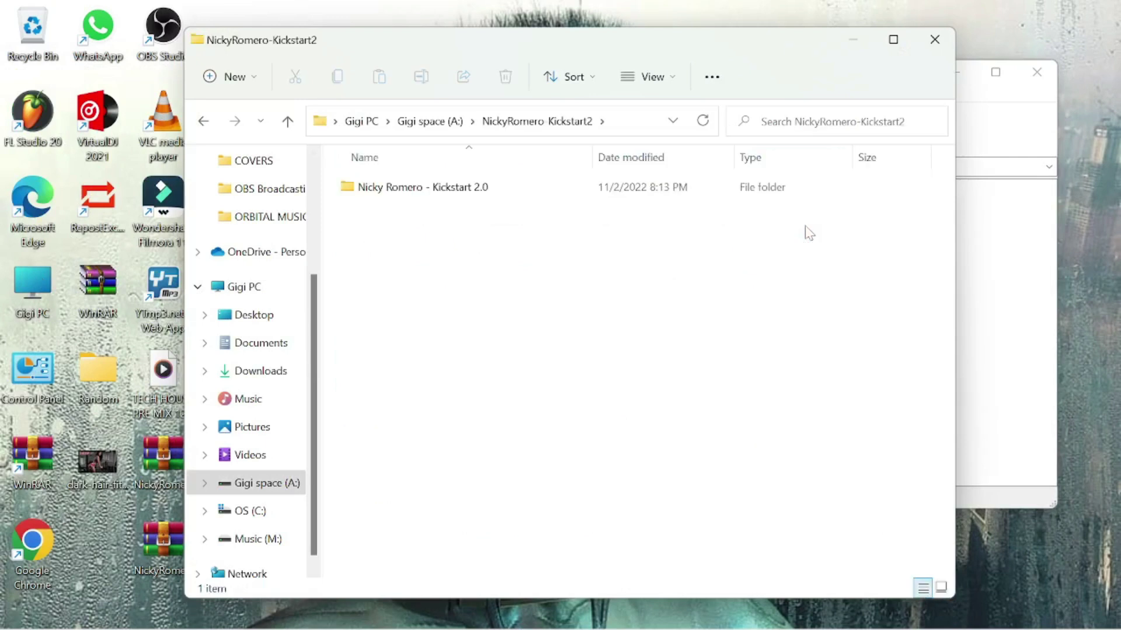
{"action": "double_click", "coordinate": [435, 188]}
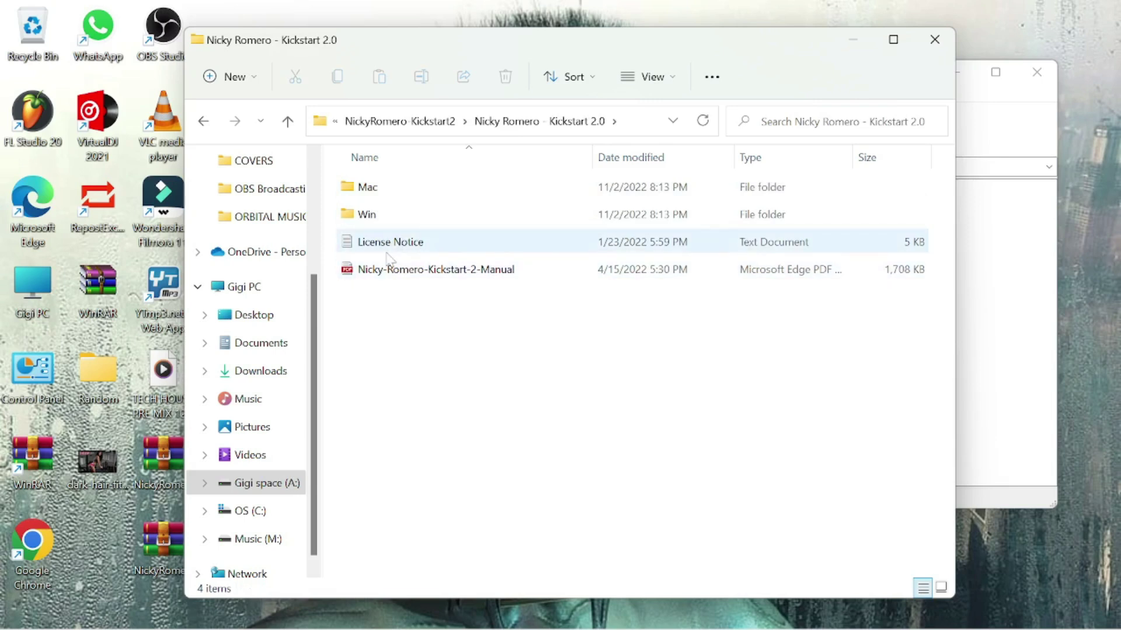
{"action": "double_click", "coordinate": [382, 217]}
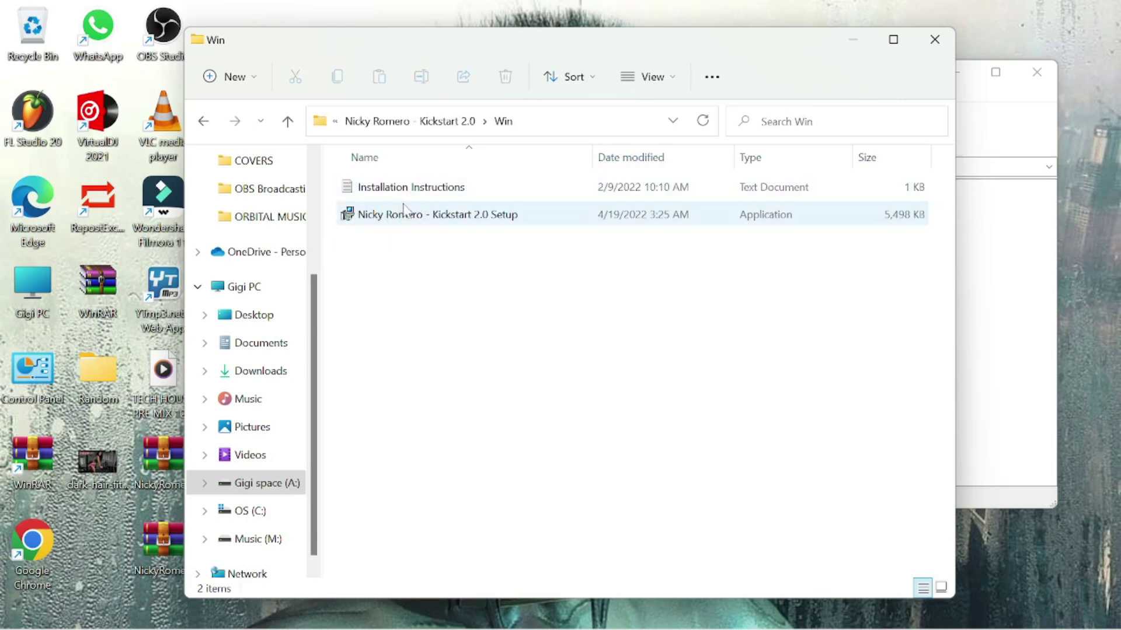
{"action": "left_click", "coordinate": [410, 221]}
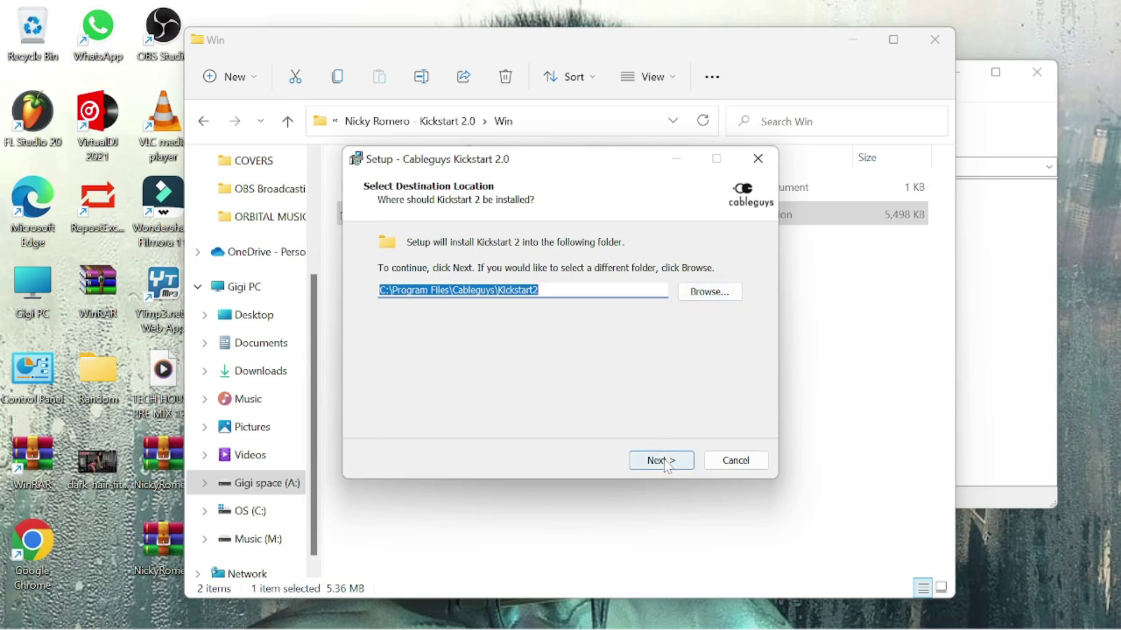
- Change the install destination to A:\NickyRomero-Kickstart2\Nicky Romero - Kickstart 2.0\Kickstart2
{"action": "left_click", "coordinate": [709, 293]}
{"action": "scroll", "coordinate": [493, 339], "scroll_direction": "up", "scroll_amount": 3}
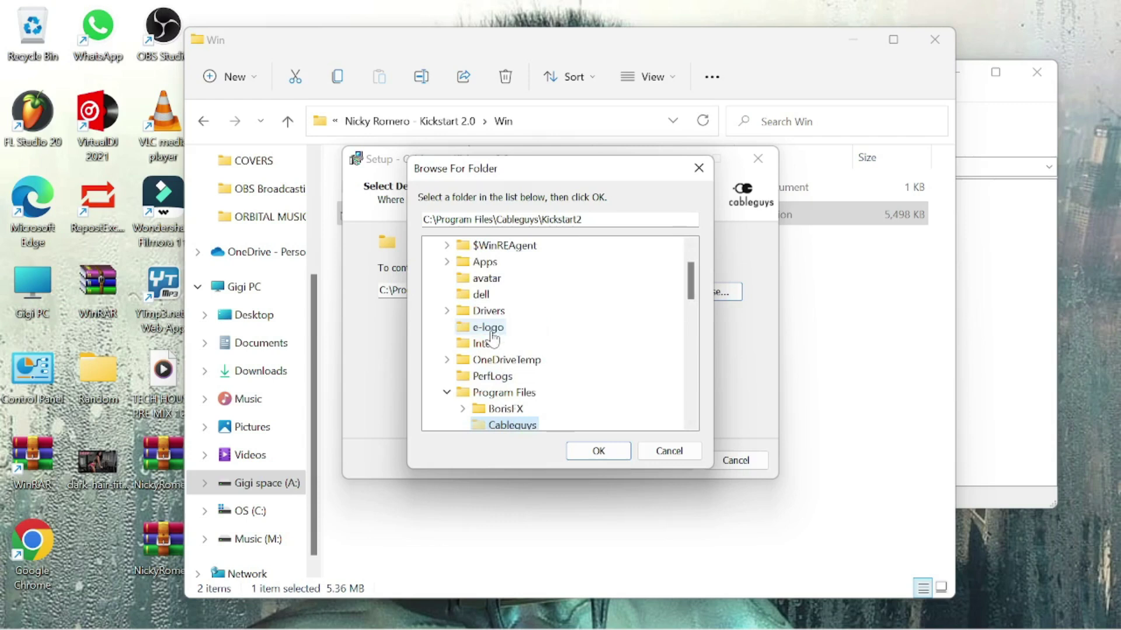
{"action": "scroll", "coordinate": [490, 337], "scroll_direction": "up", "scroll_amount": 1}
{"action": "left_click", "coordinate": [512, 248]}
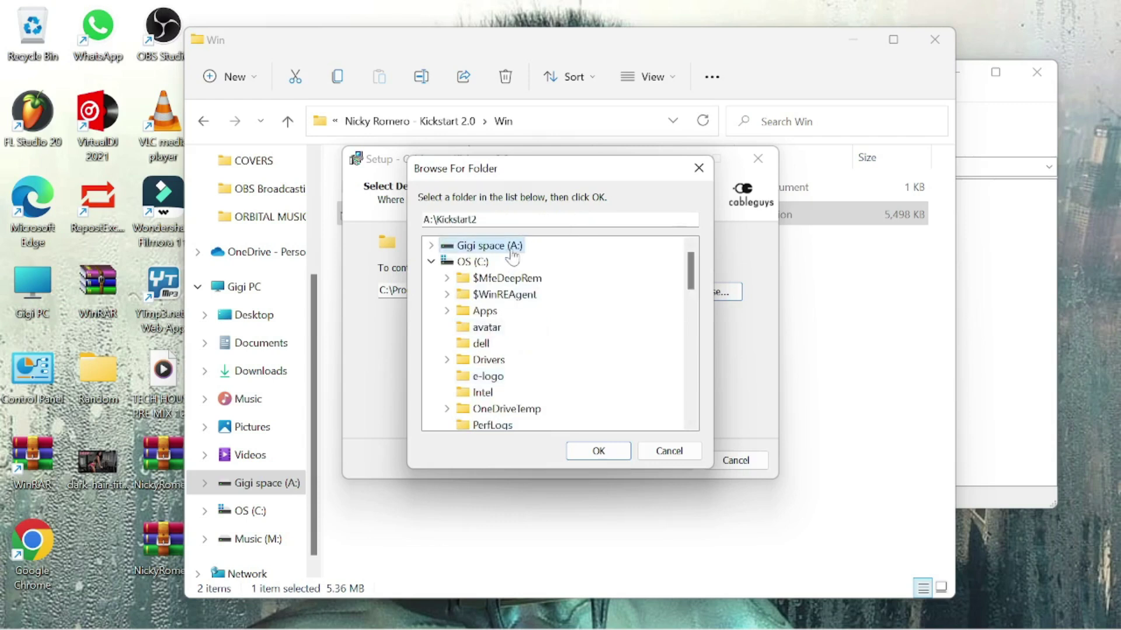
{"action": "left_click", "coordinate": [431, 246]}
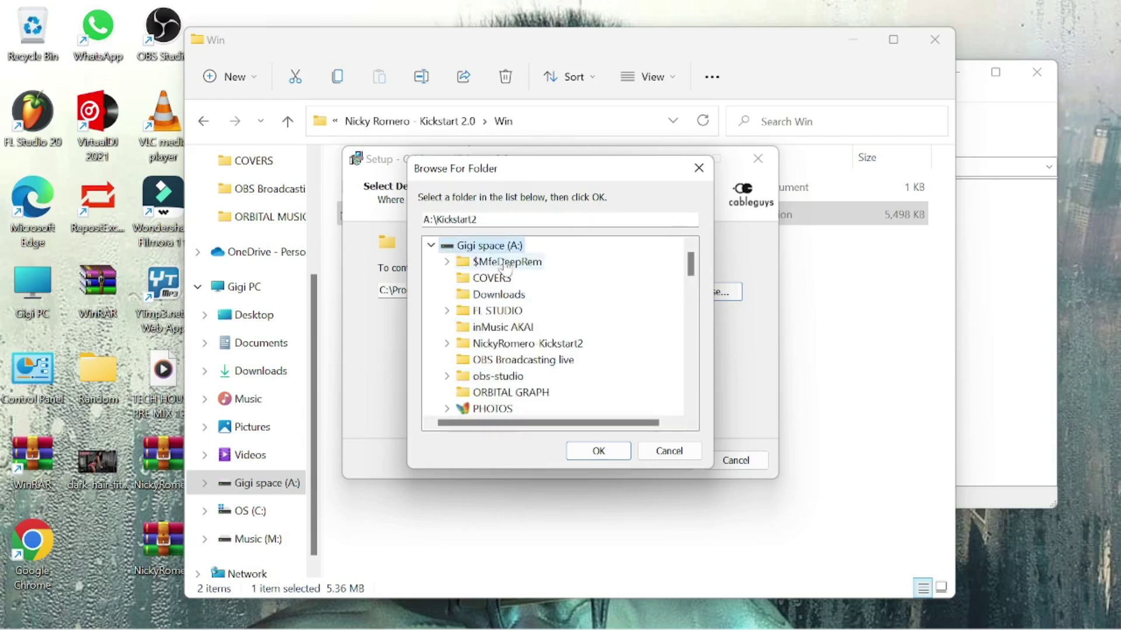
{"action": "left_click", "coordinate": [500, 346]}
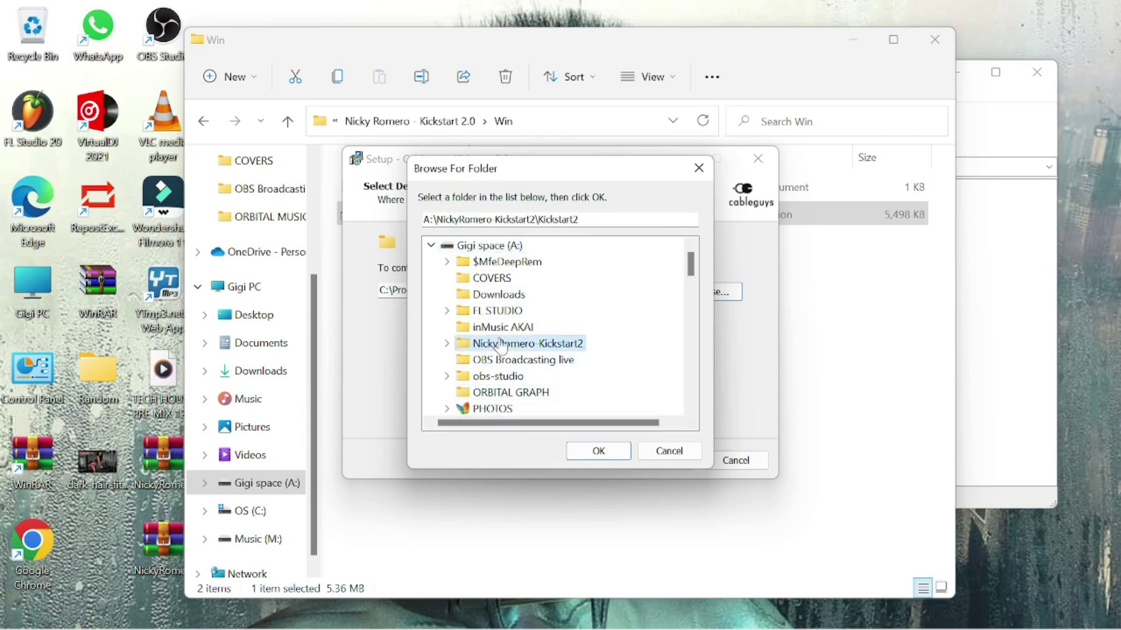
{"action": "left_click", "coordinate": [446, 344]}
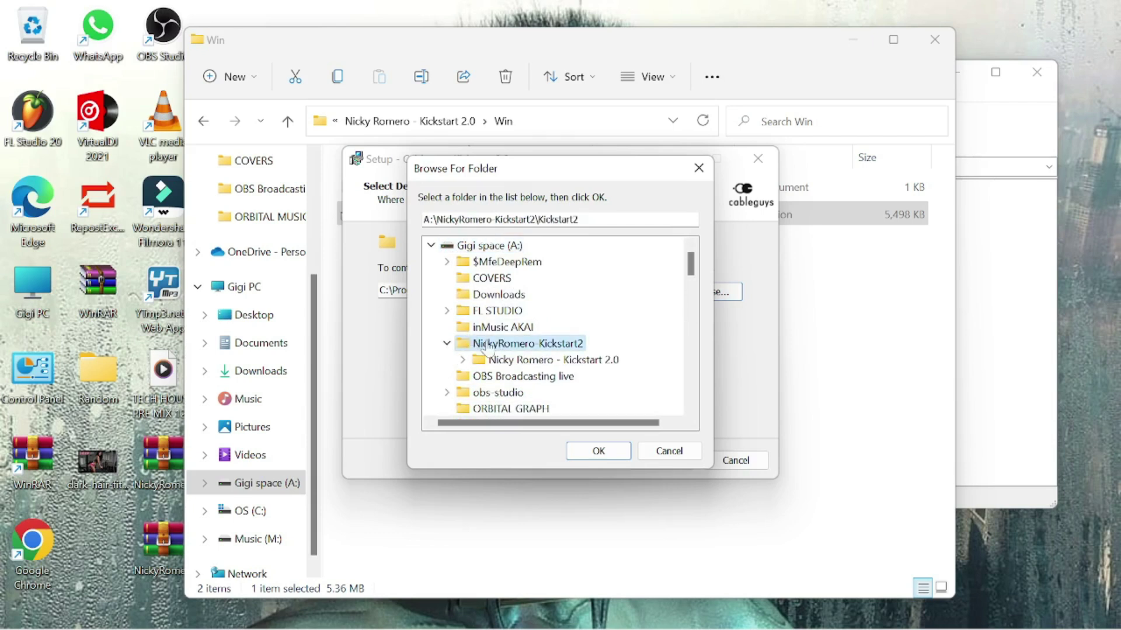
{"action": "left_click", "coordinate": [510, 360]}
{"action": "left_click", "coordinate": [596, 453]}
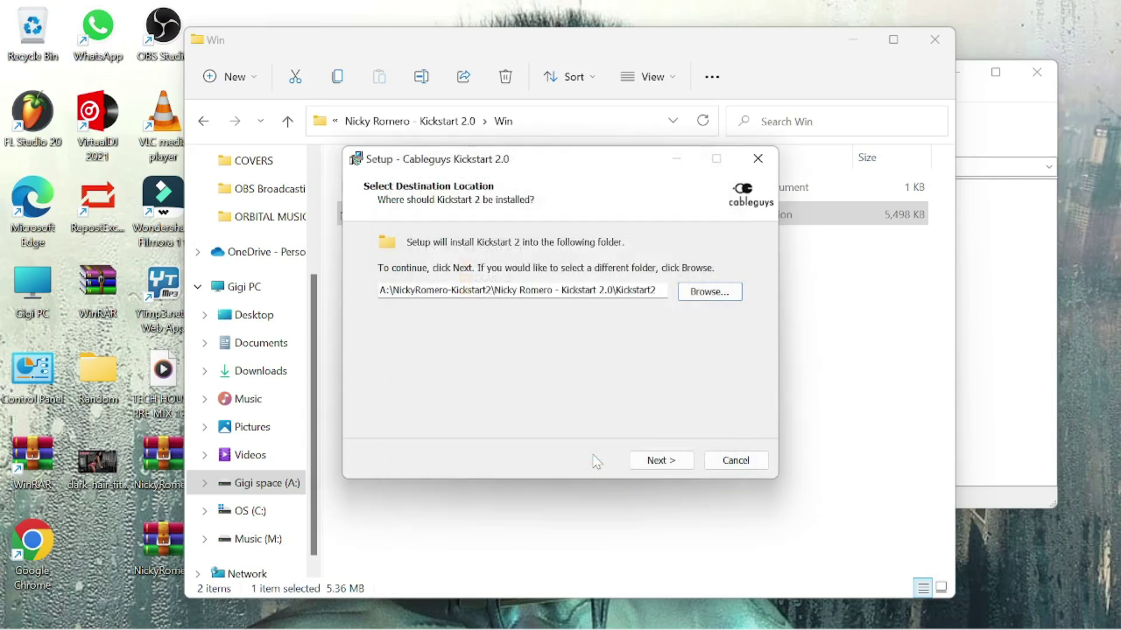
- Keep all three plugin formats and the default VST2, VST3 and AAX folders
{"action": "left_click", "coordinate": [677, 464]}
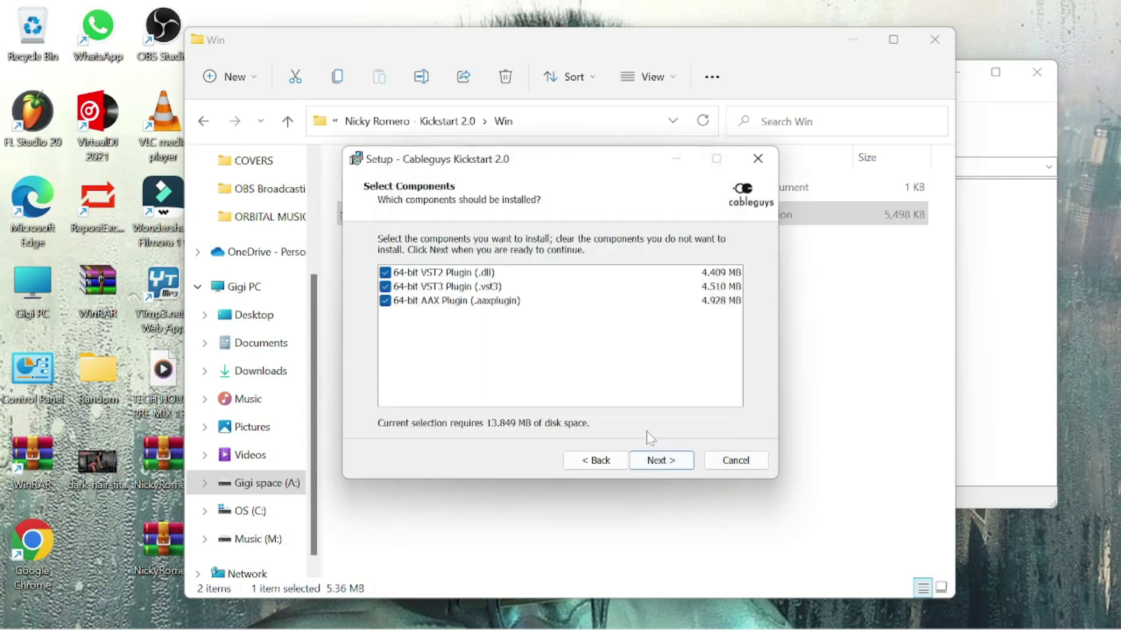
{"action": "left_click", "coordinate": [676, 464]}
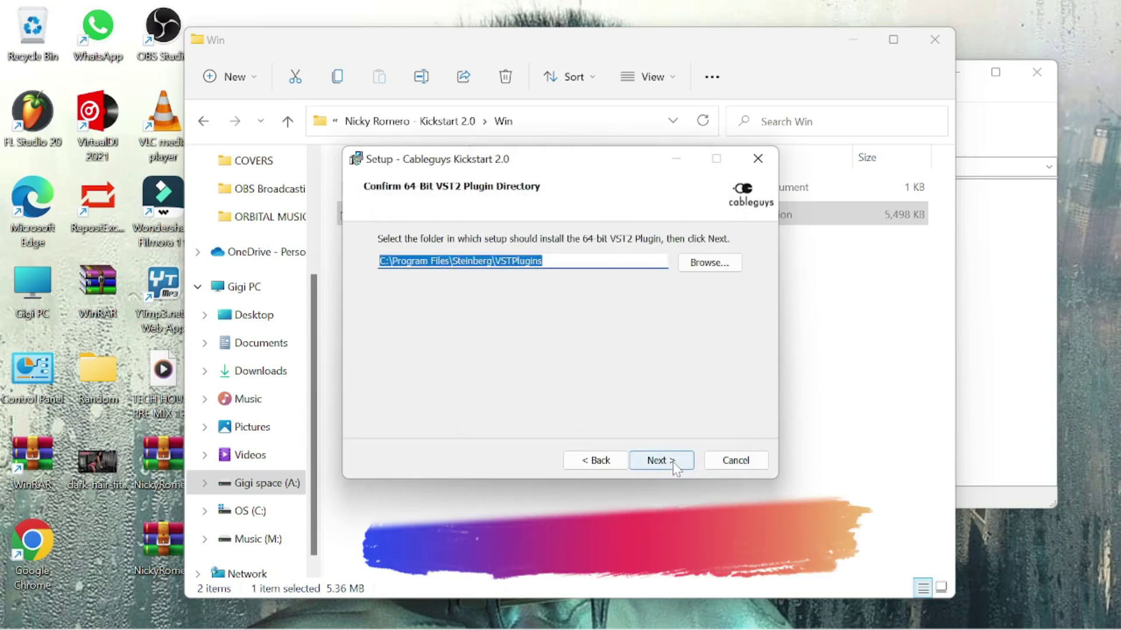
{"action": "left_click", "coordinate": [675, 464]}
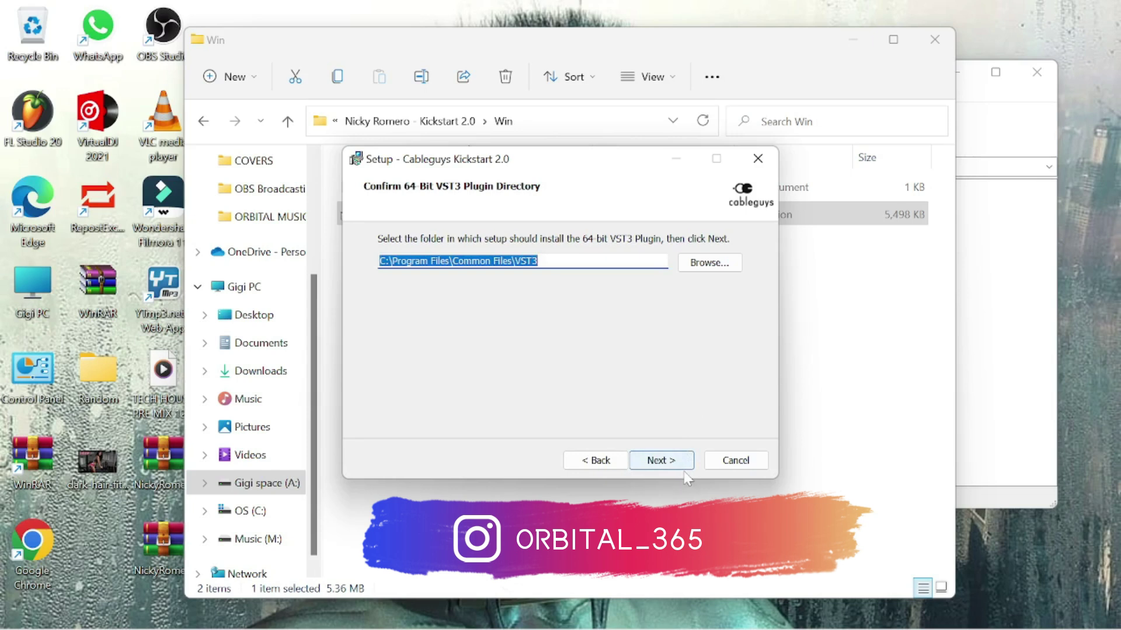
{"action": "left_click", "coordinate": [681, 466]}
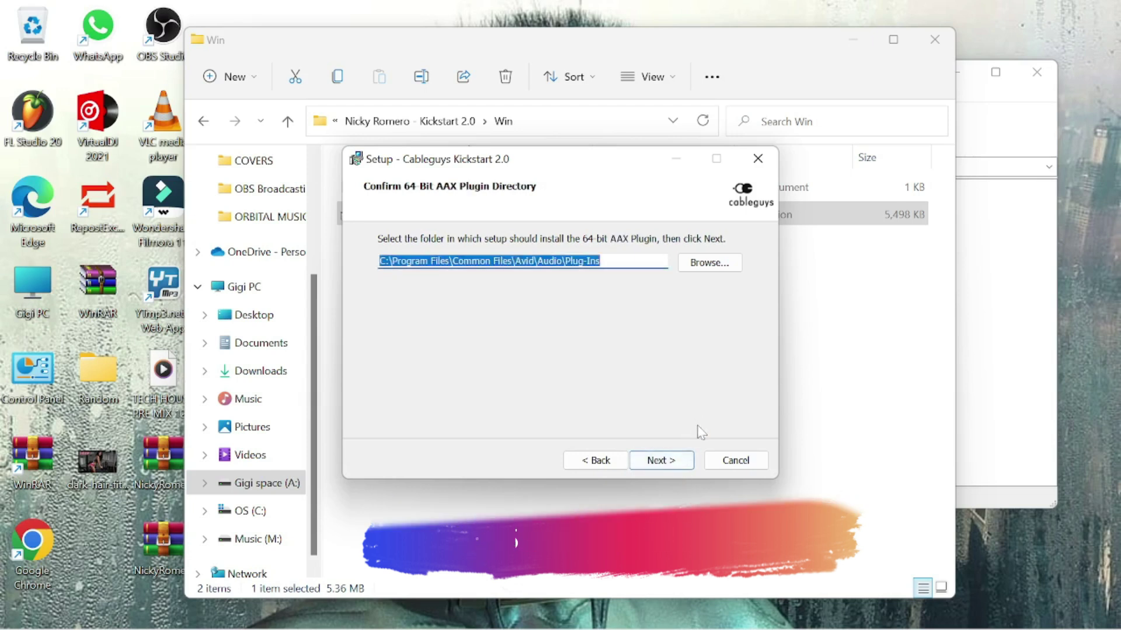
{"action": "left_click", "coordinate": [668, 464]}
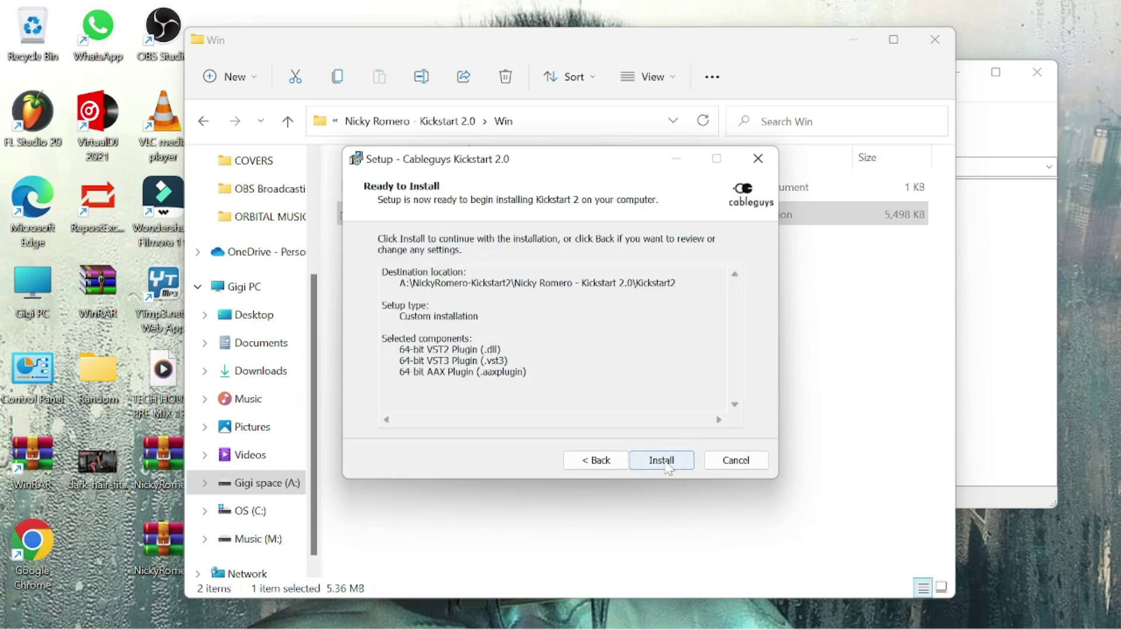
- Install Kickstart 2, finish the setup wizard, and close the Explorer window
{"action": "left_click", "coordinate": [661, 461]}
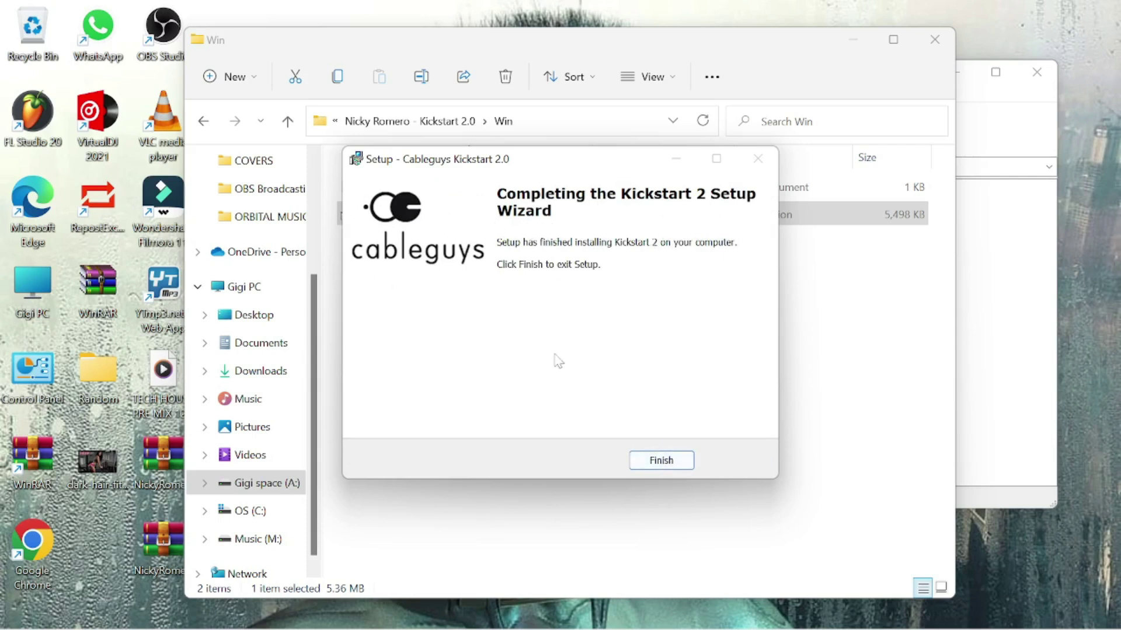
{"action": "left_click", "coordinate": [681, 467]}
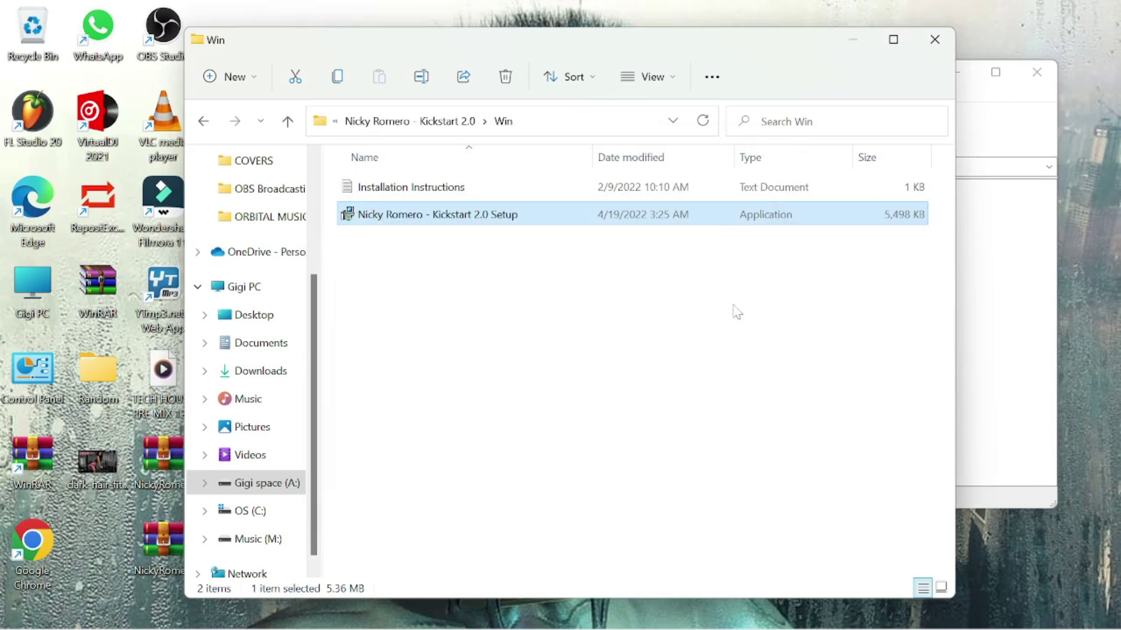
{"action": "left_click", "coordinate": [934, 40]}
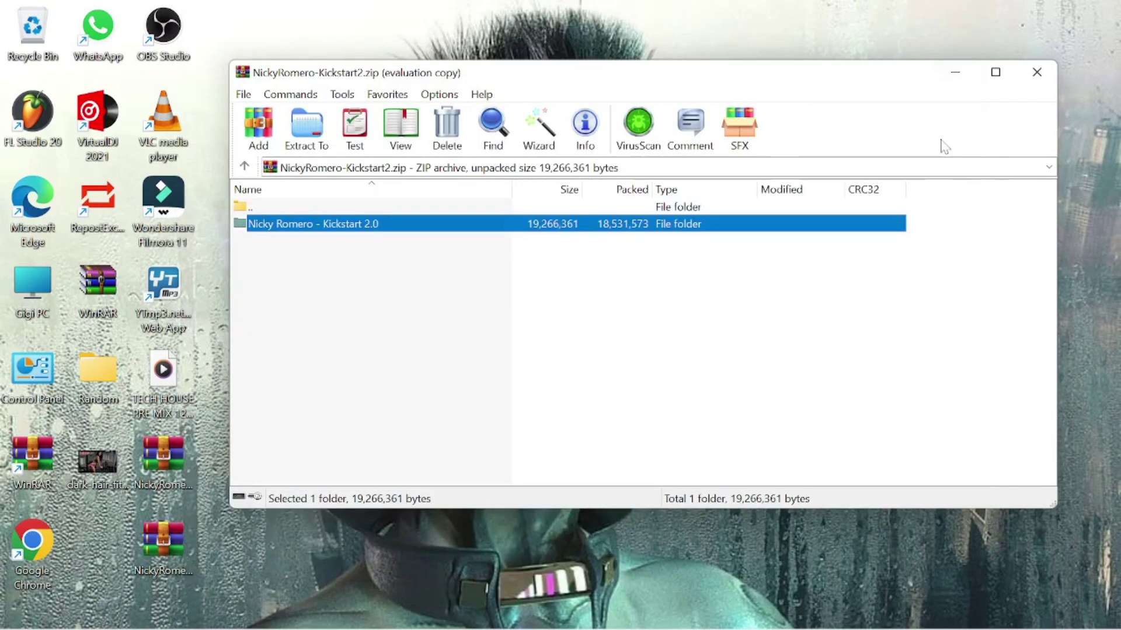
- Open the License zip and dismiss the open-with prompt for Kickstart2_License.lic
{"action": "left_click", "coordinate": [174, 483]}
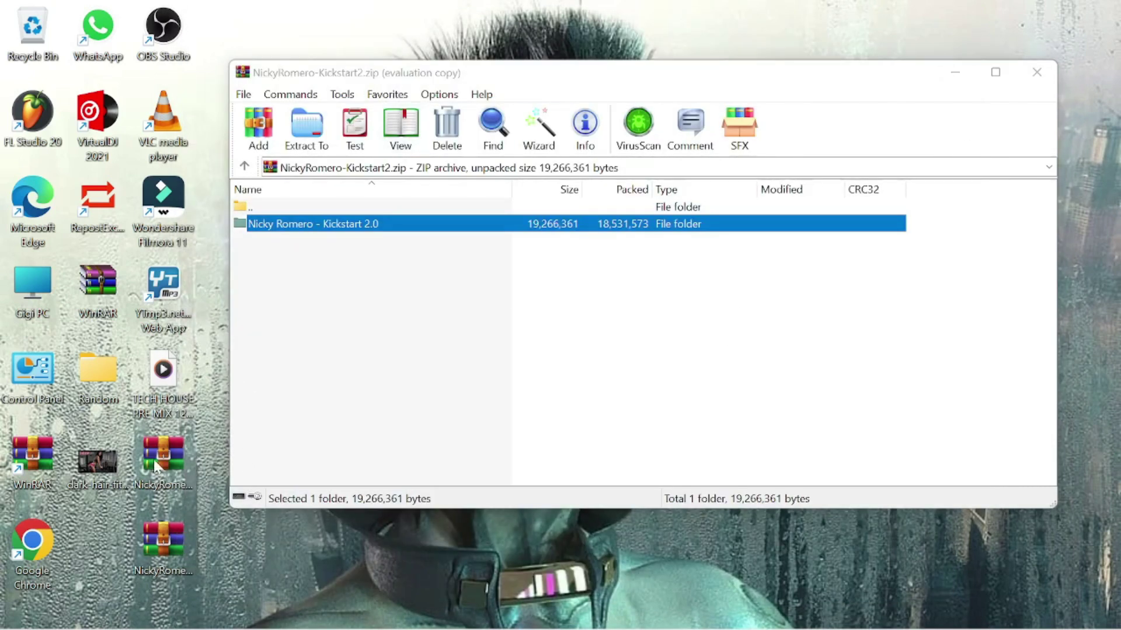
{"action": "double_click", "coordinate": [167, 477]}
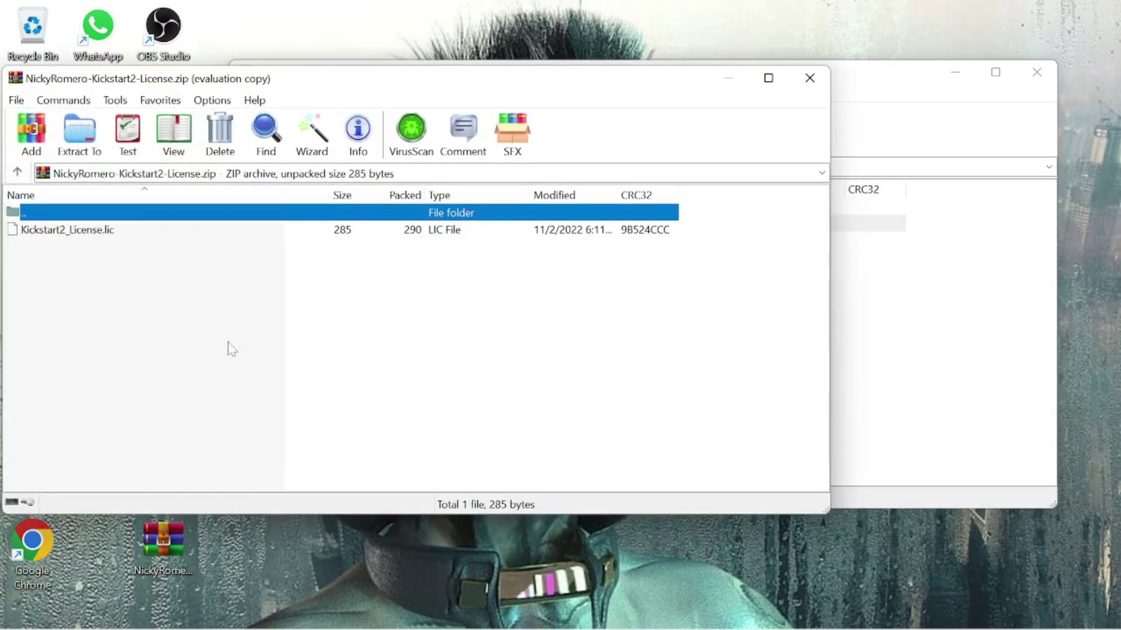
{"action": "double_click", "coordinate": [95, 231]}
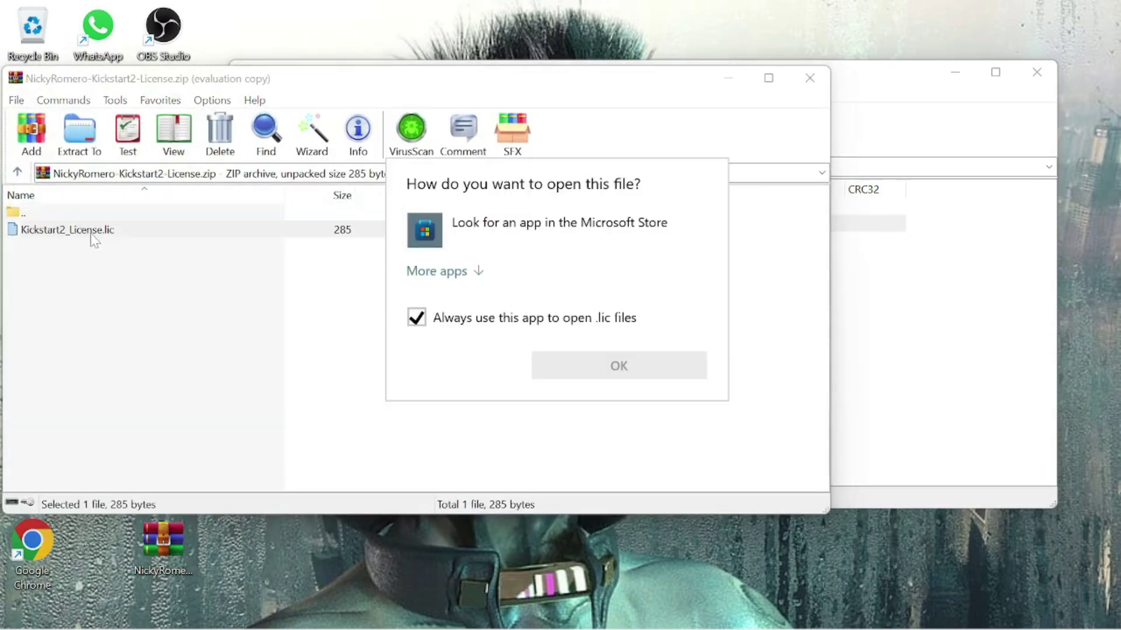
{"action": "left_click", "coordinate": [154, 244]}
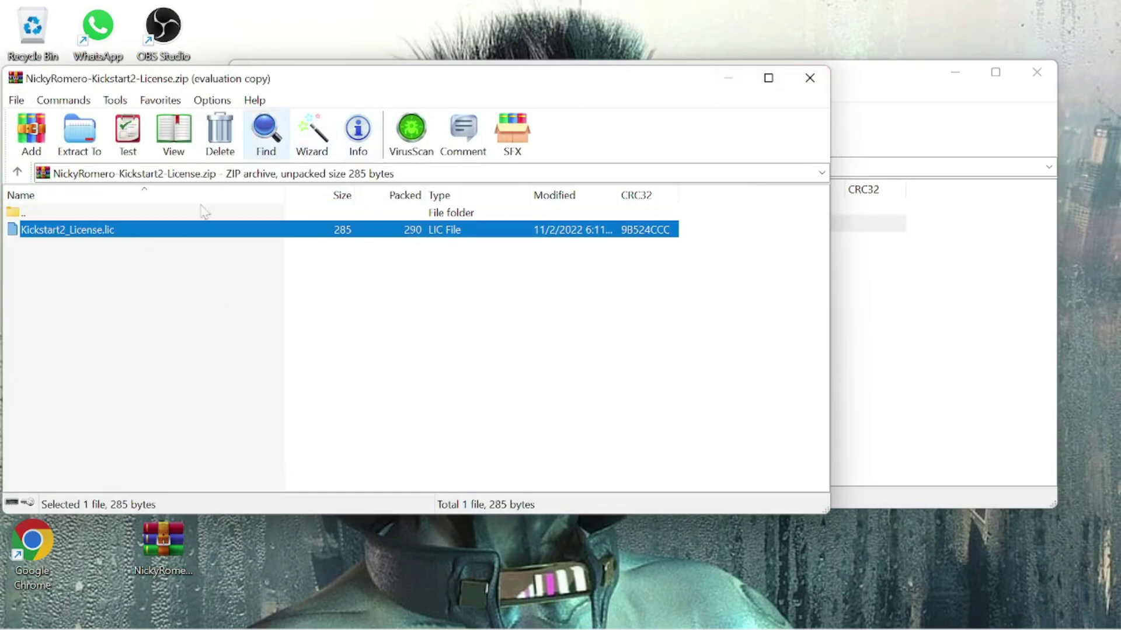
- Extract Kickstart2_License.lic to the Desktop and close both WinRAR windows
{"action": "left_click", "coordinate": [79, 134]}
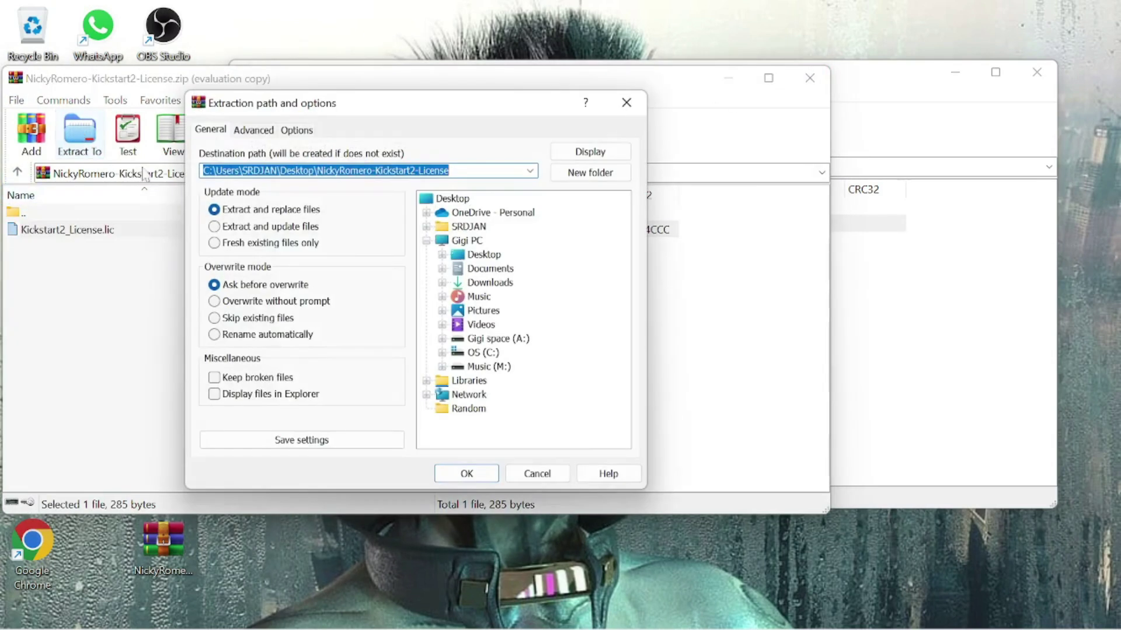
{"action": "left_click", "coordinate": [484, 254]}
{"action": "left_click", "coordinate": [467, 473]}
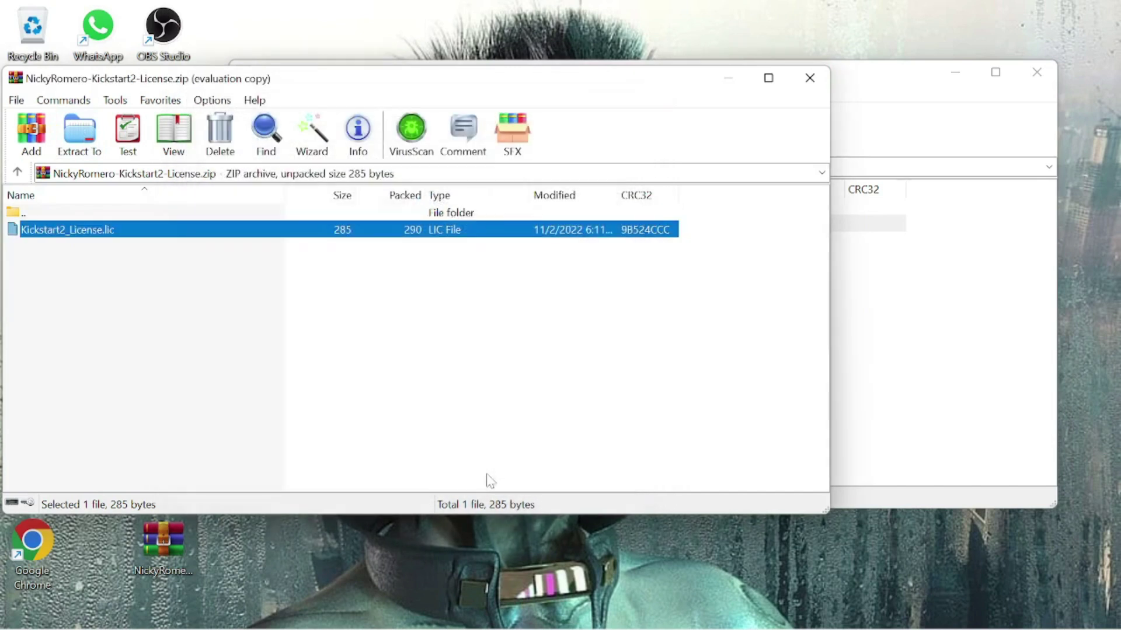
{"action": "left_click", "coordinate": [810, 78]}
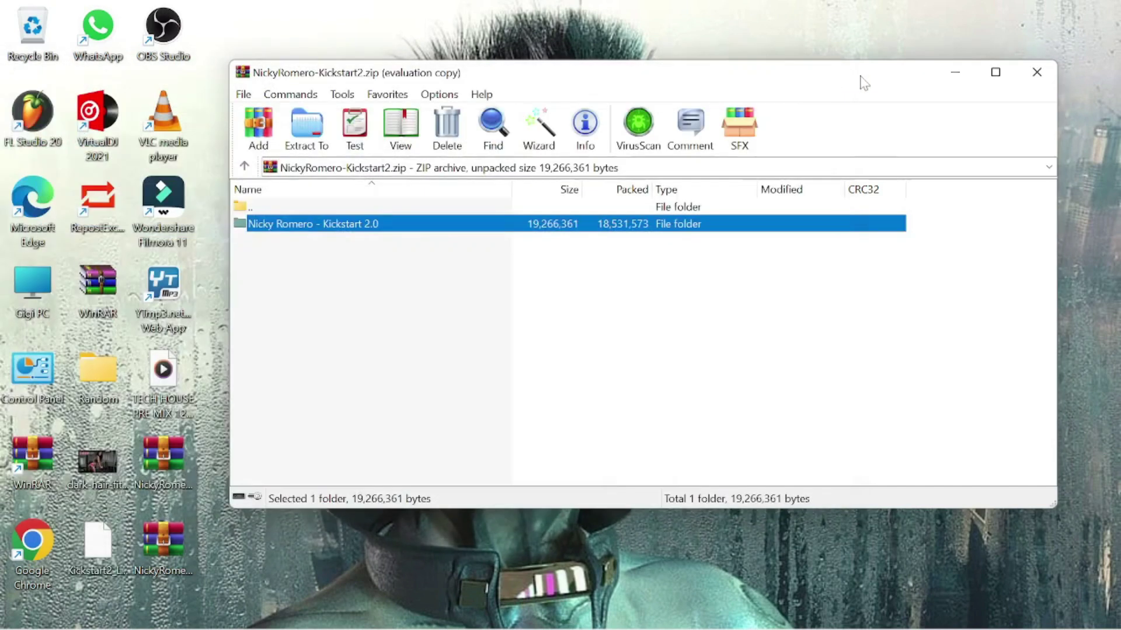
{"action": "left_click", "coordinate": [1037, 72]}
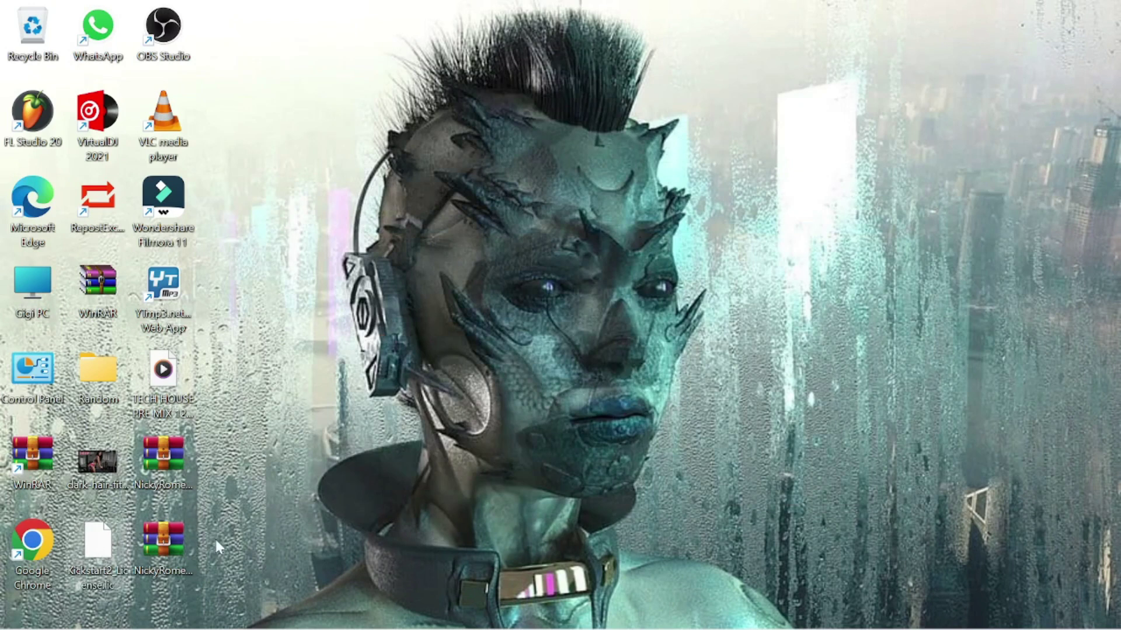
- Bring FL Studio to the front and save the current project
{"action": "mouse_move", "coordinate": [257, 629]}
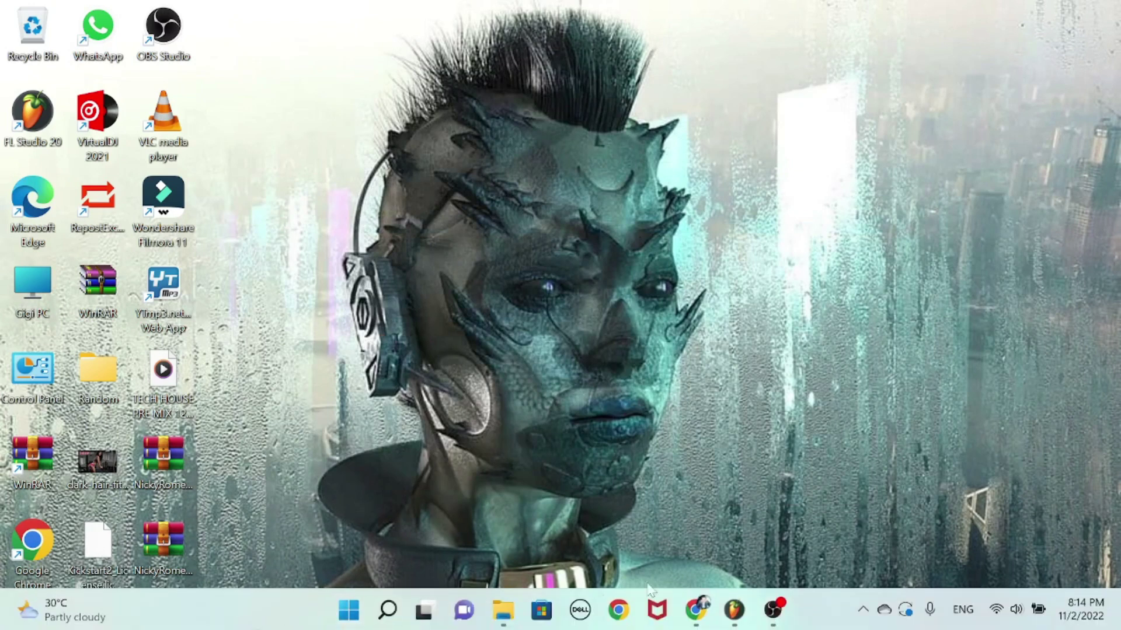
{"action": "left_click", "coordinate": [737, 611]}
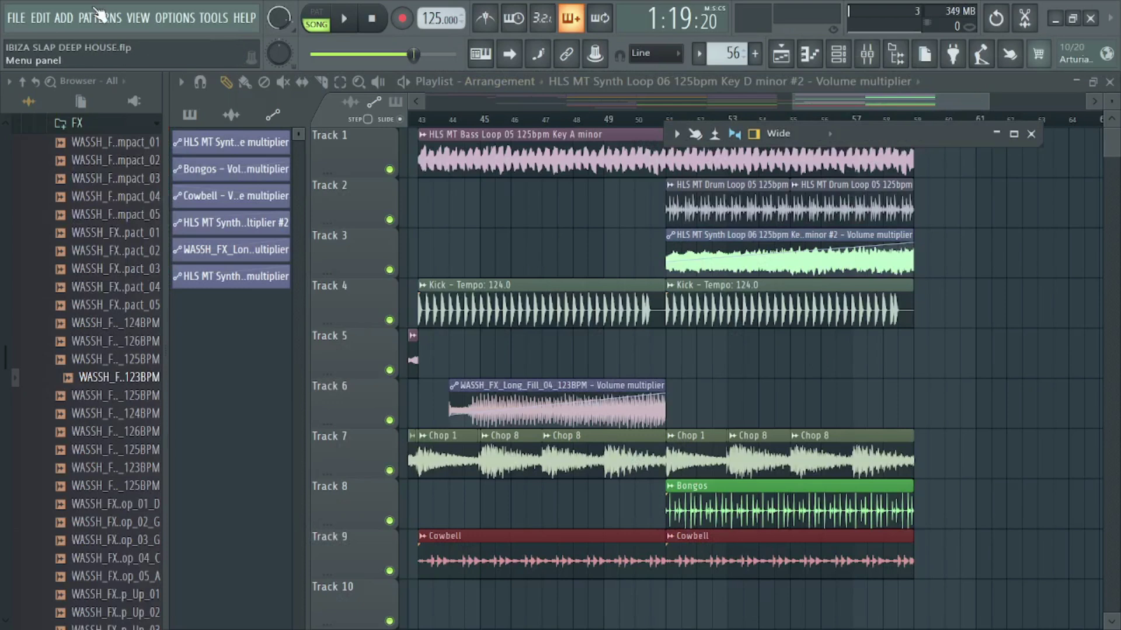
{"action": "left_click", "coordinate": [25, 18]}
{"action": "left_click", "coordinate": [33, 85]}
- Start a new empty project and open the Options menu
{"action": "left_click", "coordinate": [16, 18]}
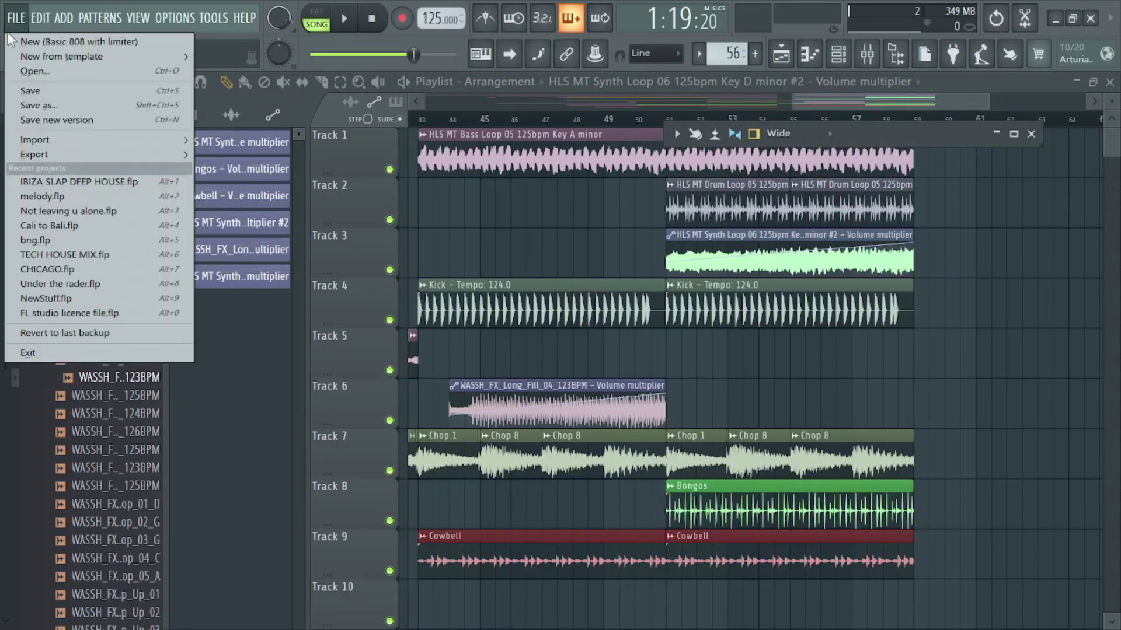
{"action": "mouse_move", "coordinate": [175, 17]}
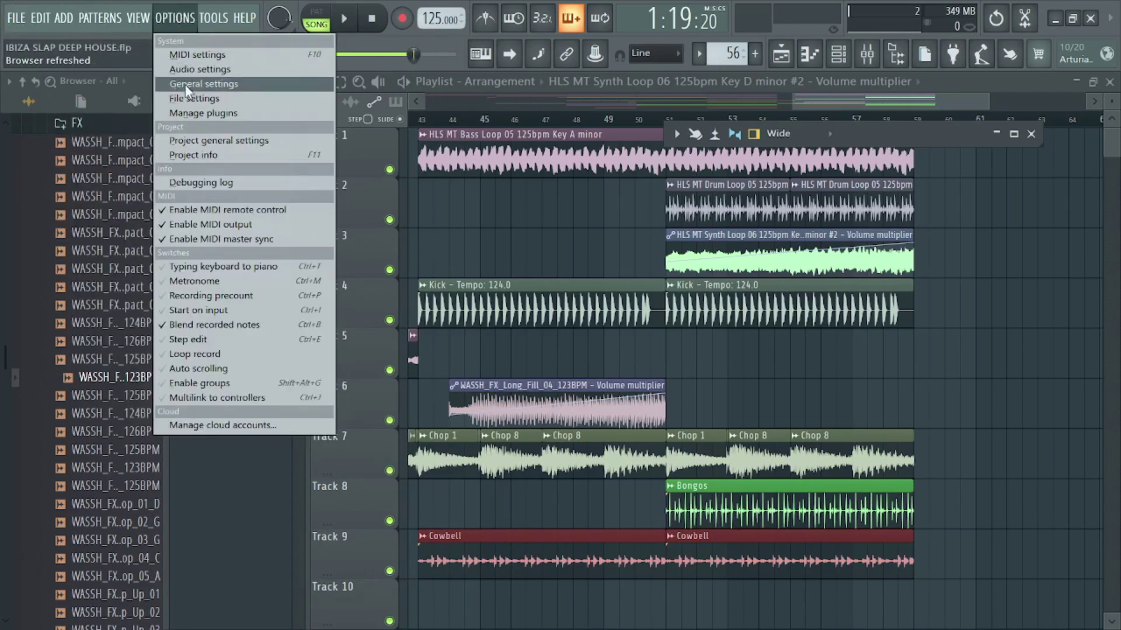
{"action": "left_click", "coordinate": [22, 24]}
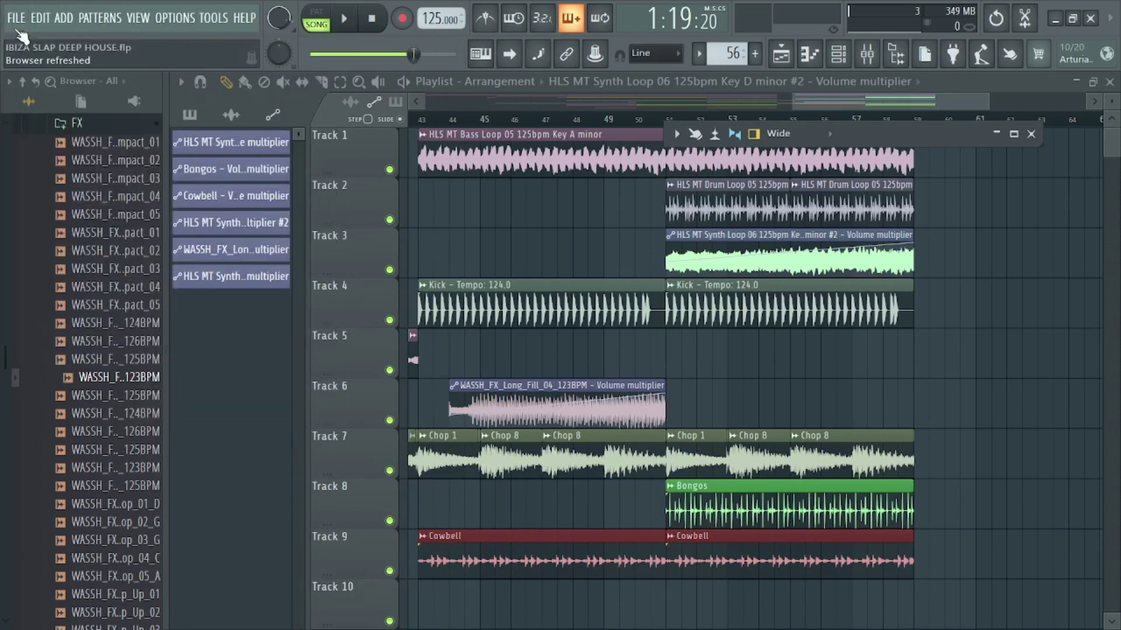
{"action": "left_click", "coordinate": [26, 23]}
{"action": "left_click", "coordinate": [23, 41]}
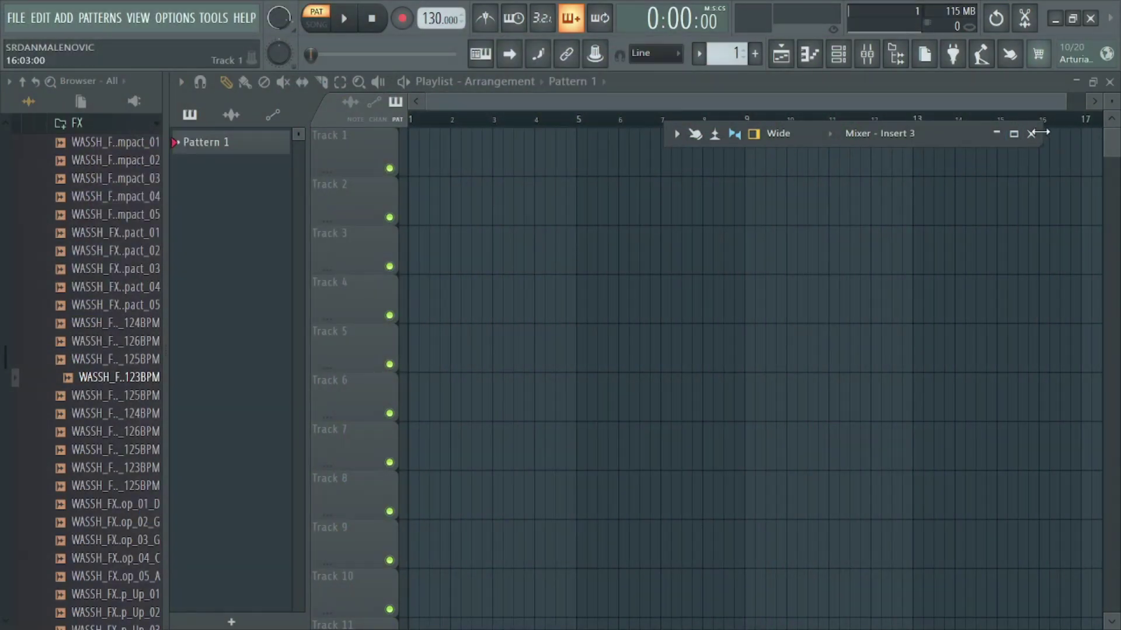
{"action": "left_click", "coordinate": [182, 18]}
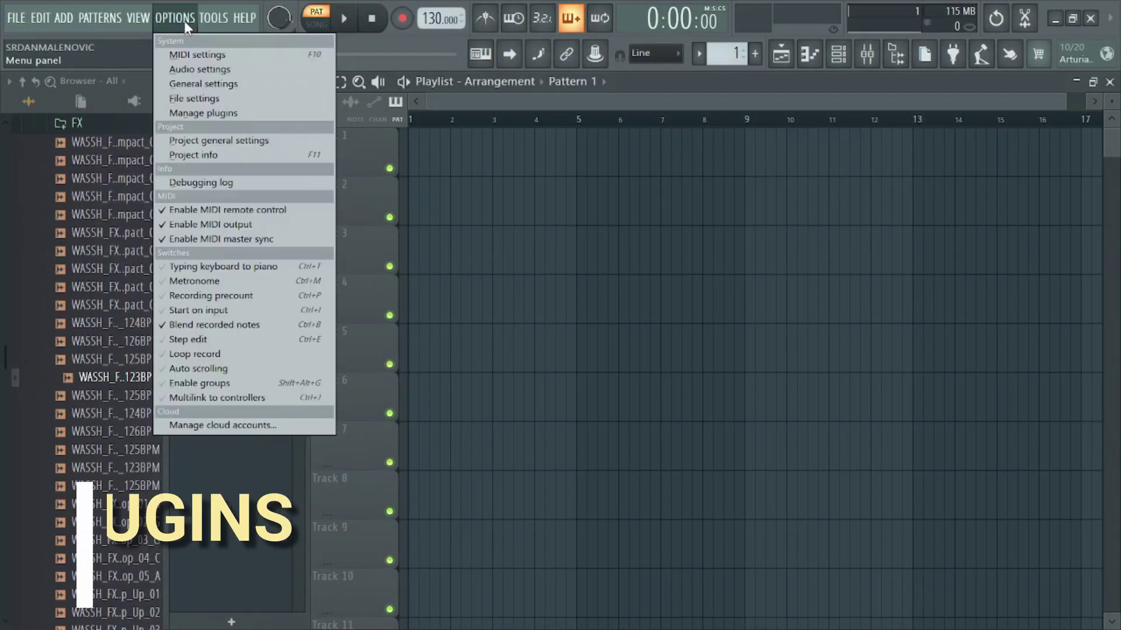
- Open the Plugin Manager and start adding a new plugin search path
{"action": "left_click", "coordinate": [188, 117]}
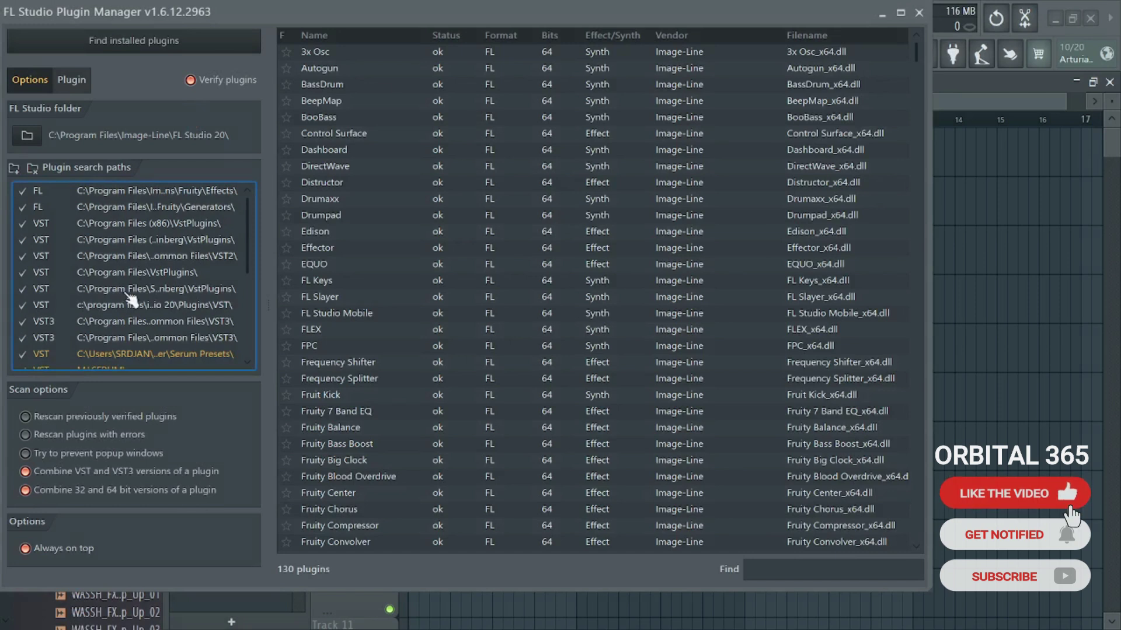
{"action": "scroll", "coordinate": [153, 321], "scroll_direction": "up", "scroll_amount": 5}
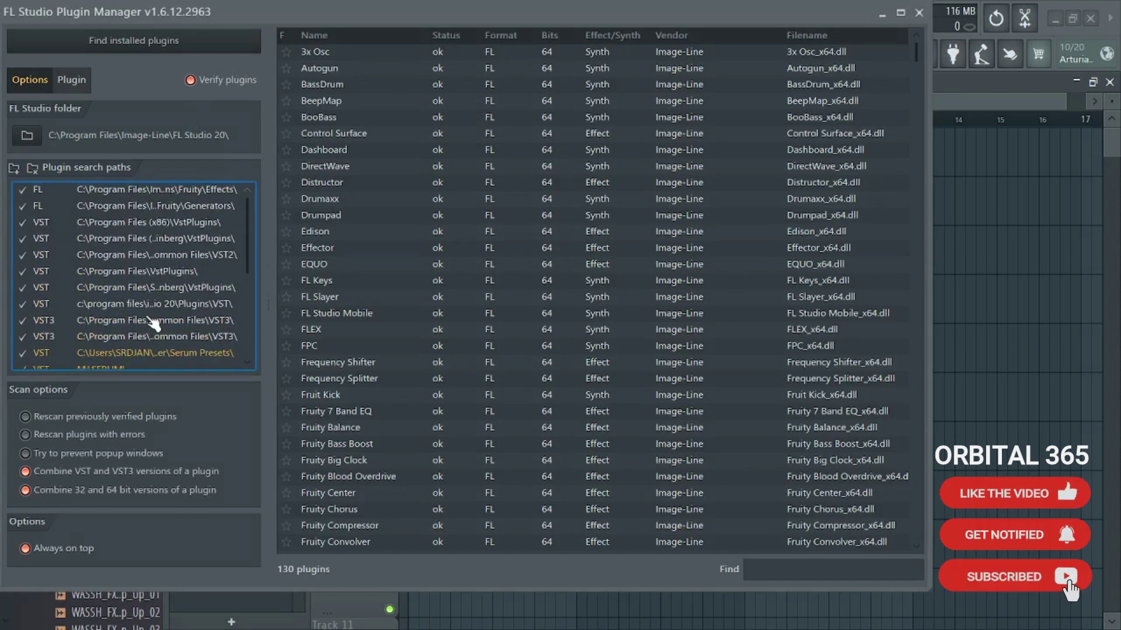
{"action": "left_click", "coordinate": [15, 168]}
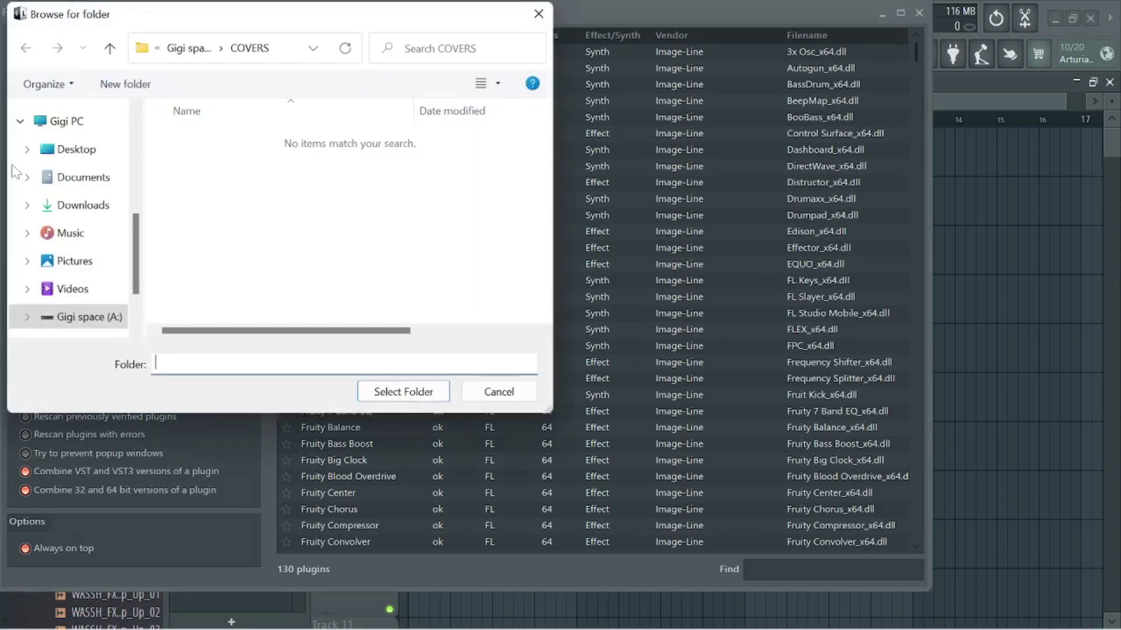
- Browse Gigi space (A:) to NickyRomero-Kickstart2\Nicky Romero - Kickstart 2.0, checking its Win subfolder
{"action": "left_click", "coordinate": [83, 320]}
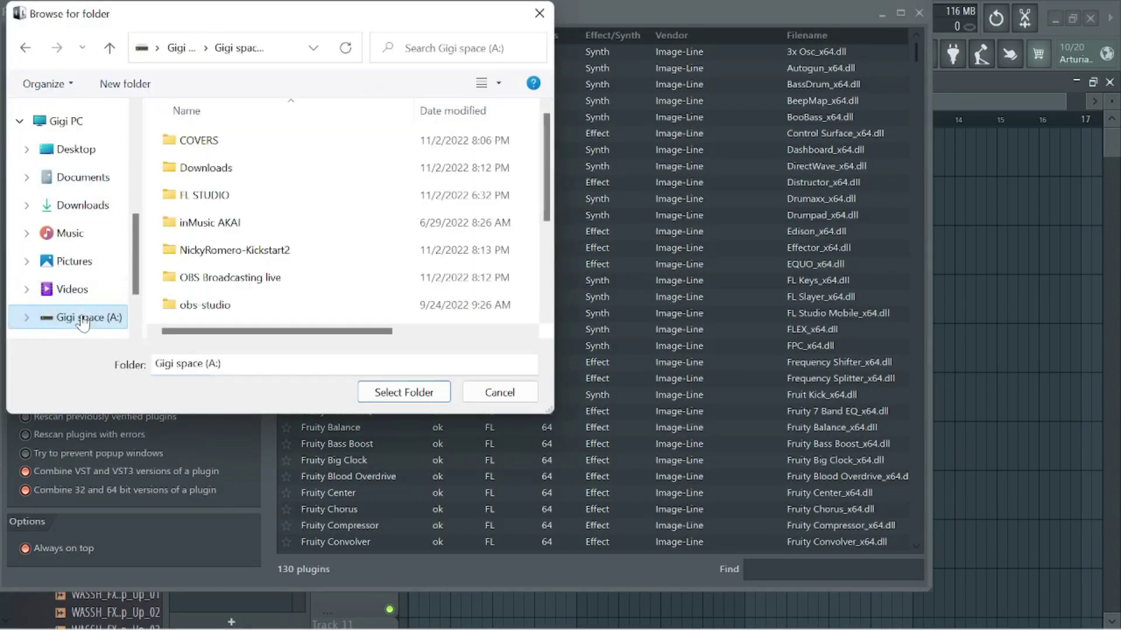
{"action": "double_click", "coordinate": [216, 256]}
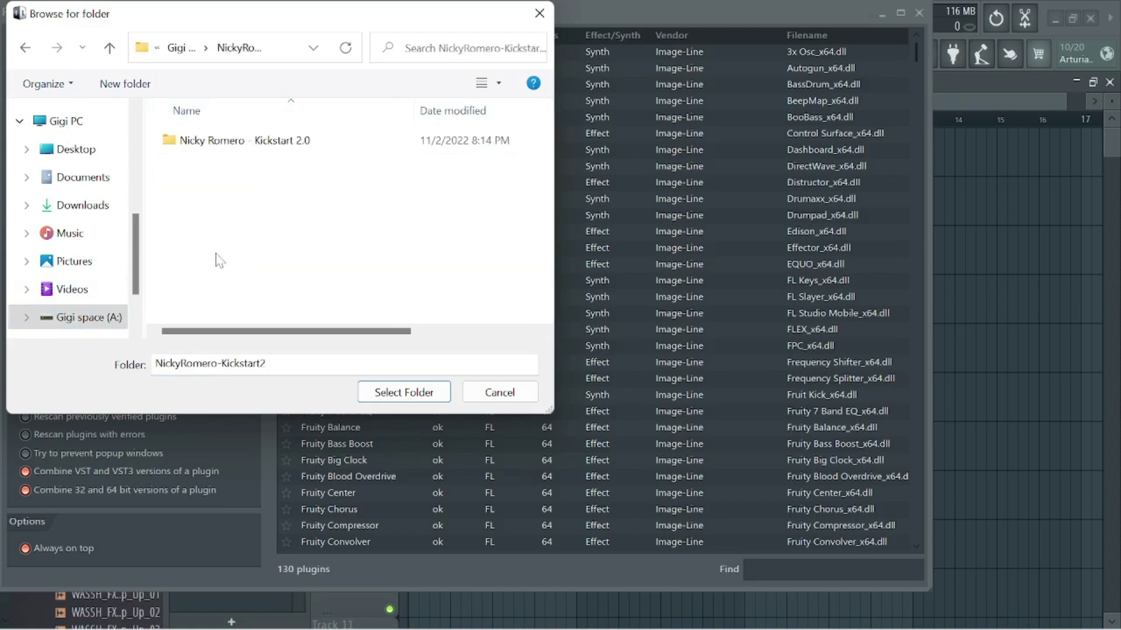
{"action": "left_click", "coordinate": [320, 153]}
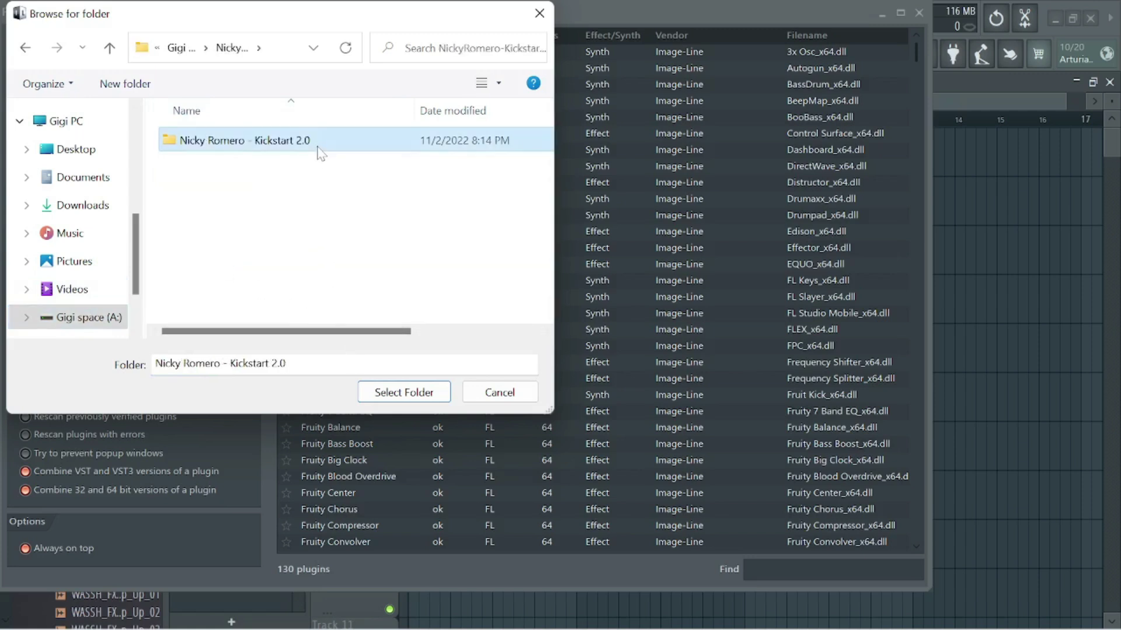
{"action": "double_click", "coordinate": [320, 153]}
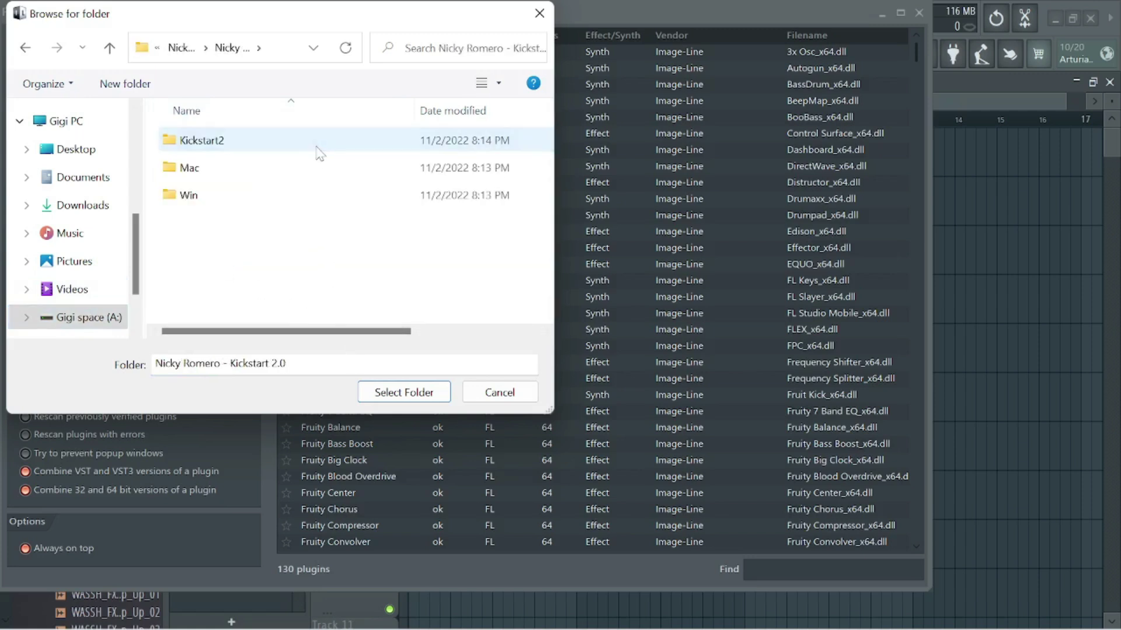
{"action": "left_click", "coordinate": [210, 169]}
{"action": "left_click", "coordinate": [213, 195]}
{"action": "double_click", "coordinate": [212, 198]}
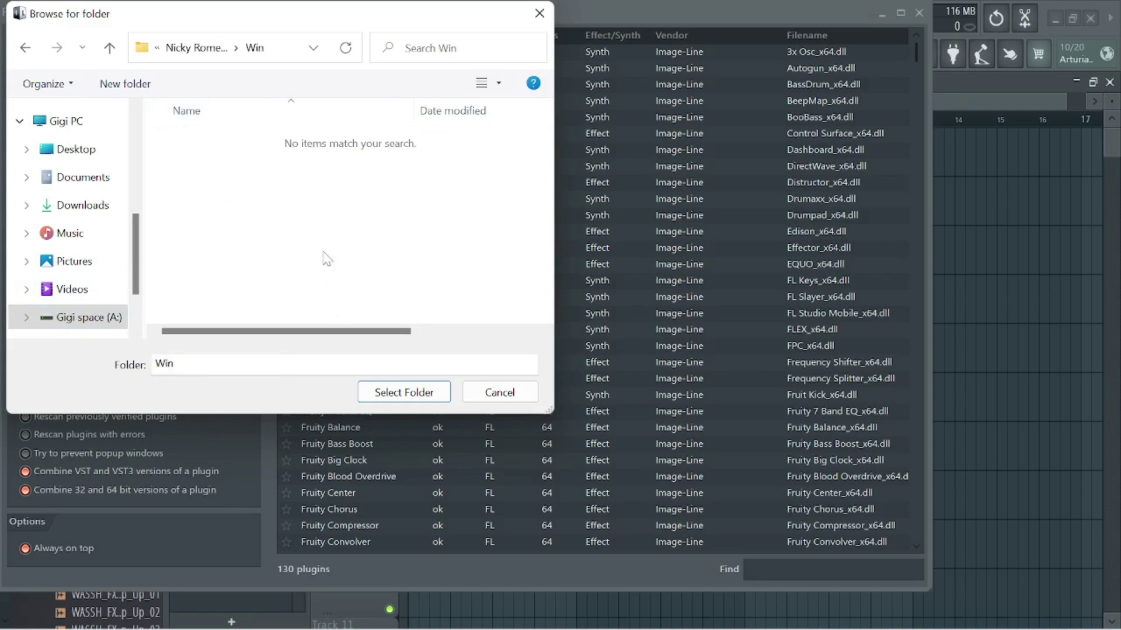
{"action": "left_click", "coordinate": [220, 51]}
- Confirm the Kickstart 2.0 folder as a search path and rescan for installed plugins (131 found)
{"action": "left_click", "coordinate": [398, 399]}
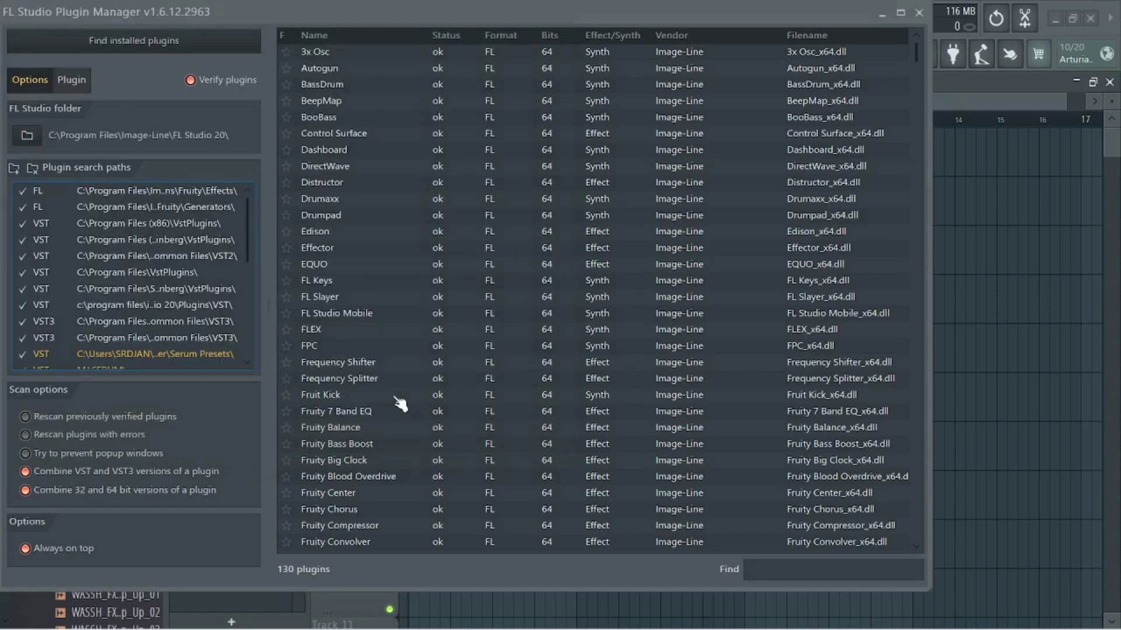
{"action": "left_click", "coordinate": [106, 46]}
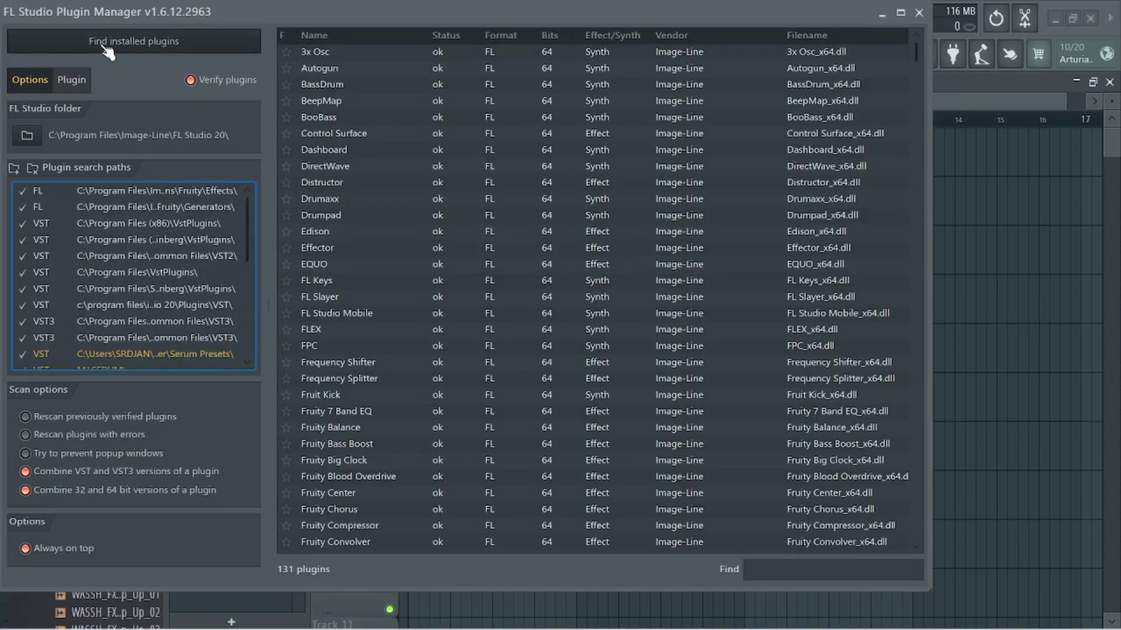
{"action": "scroll", "coordinate": [175, 291], "scroll_direction": "down", "scroll_amount": 5}
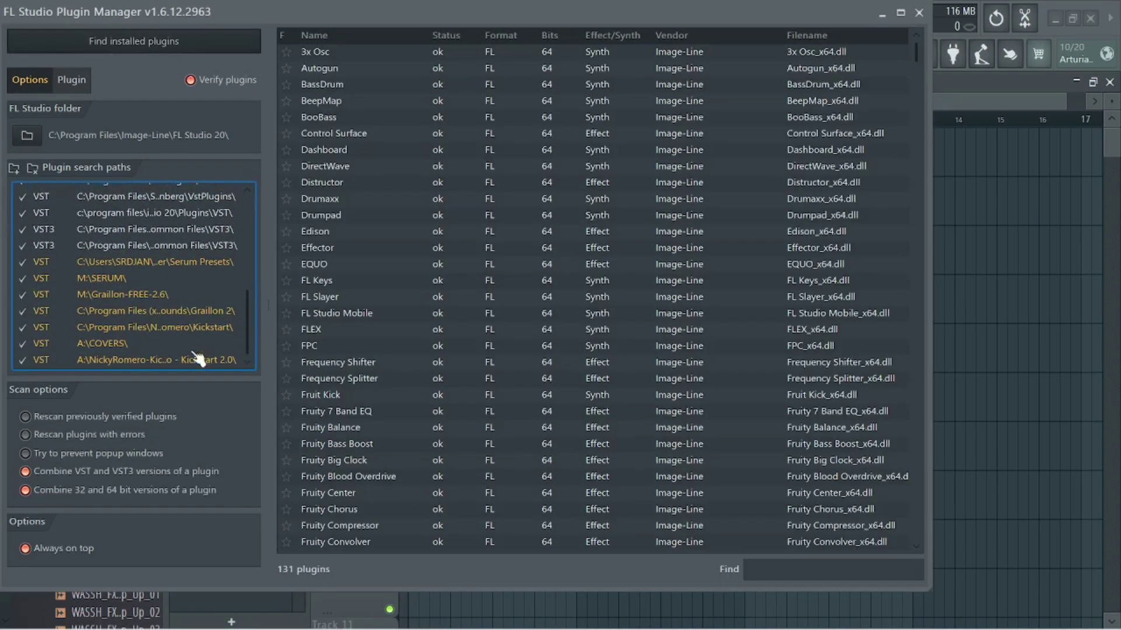
{"action": "left_click", "coordinate": [191, 363]}
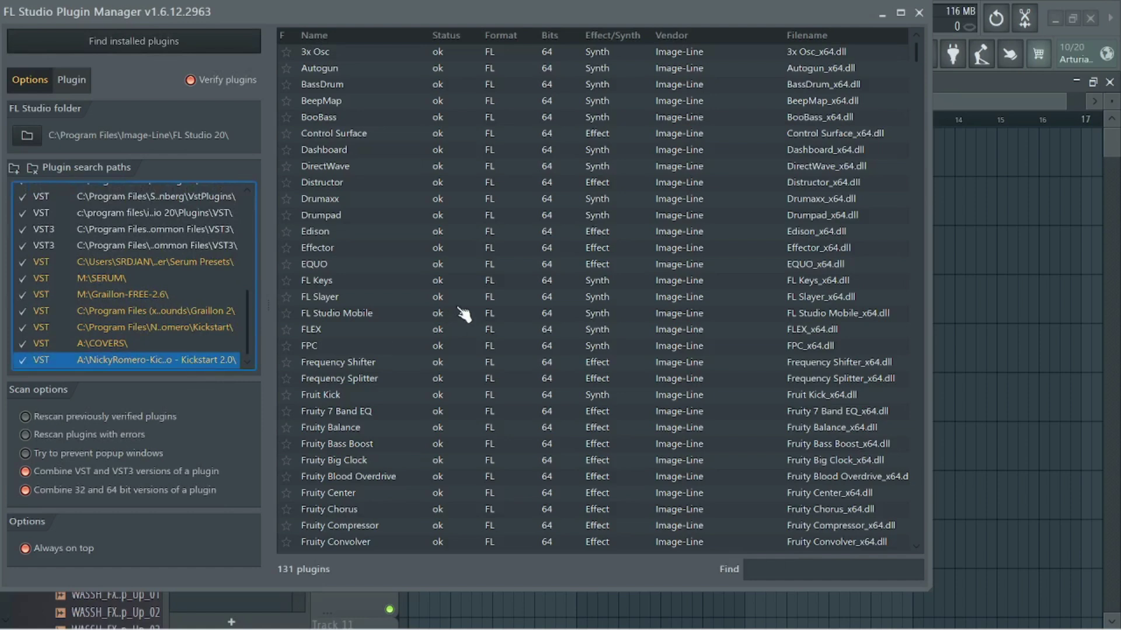
- Star the Kickstart 2 VST and VST3 entries as favourites and close the Plugin Manager
{"action": "scroll", "coordinate": [464, 315], "scroll_direction": "down", "scroll_amount": 18}
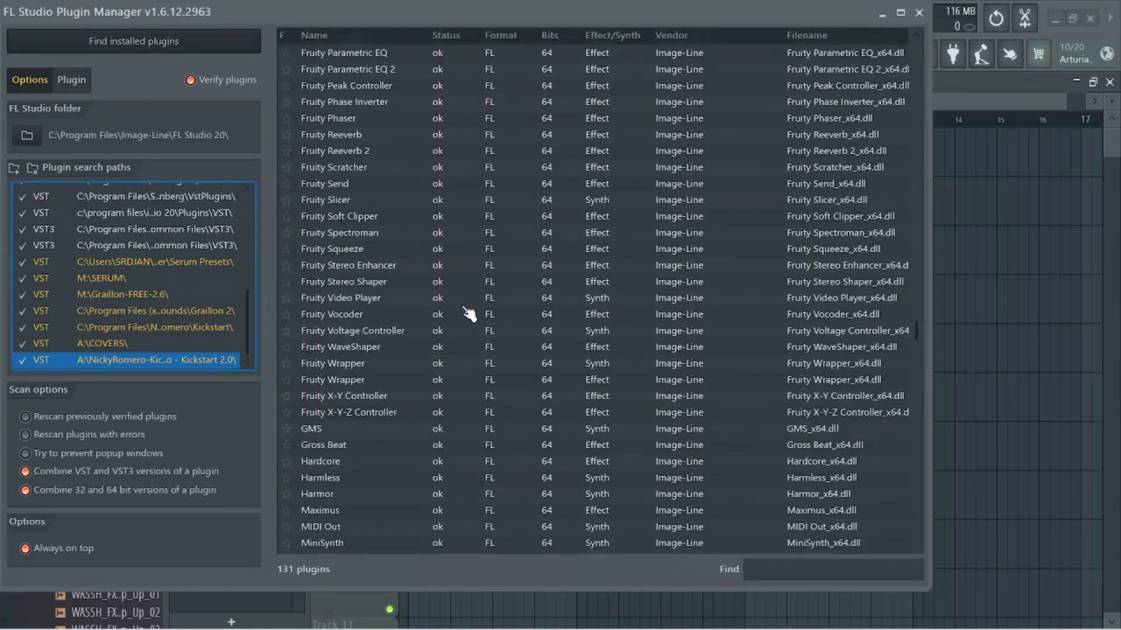
{"action": "scroll", "coordinate": [469, 315], "scroll_direction": "down", "scroll_amount": 13}
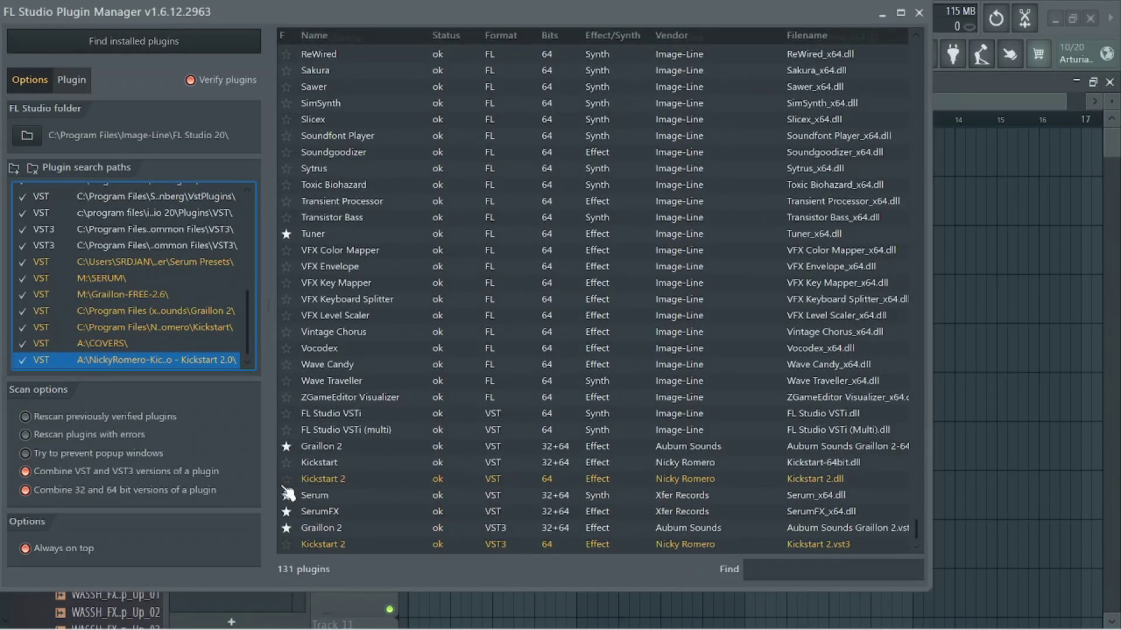
{"action": "left_click", "coordinate": [286, 479]}
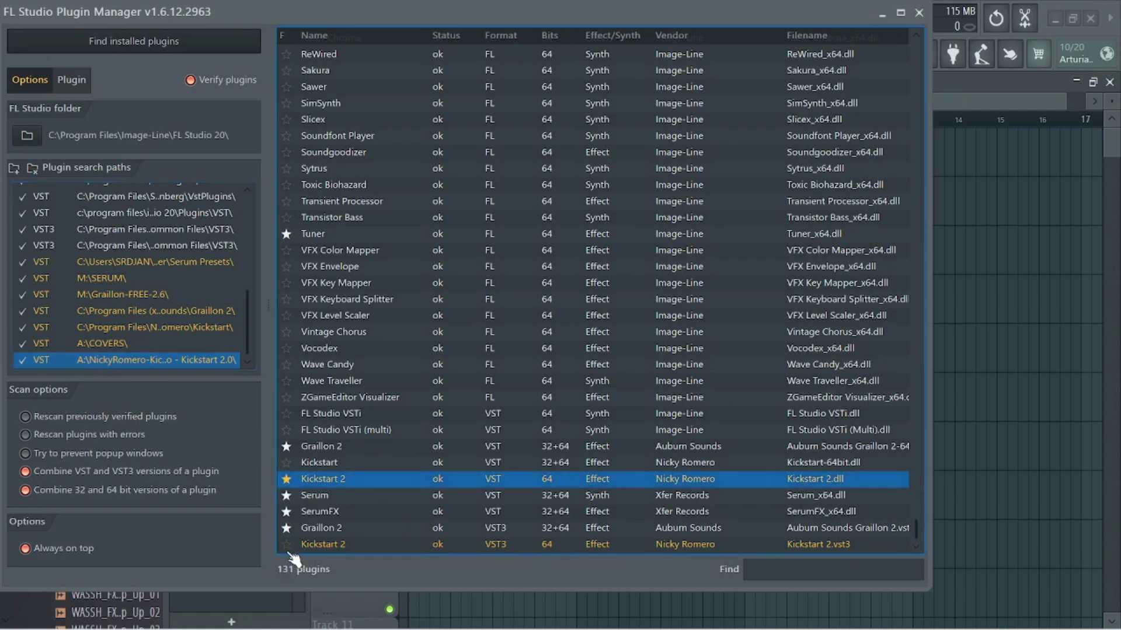
{"action": "left_click", "coordinate": [287, 544]}
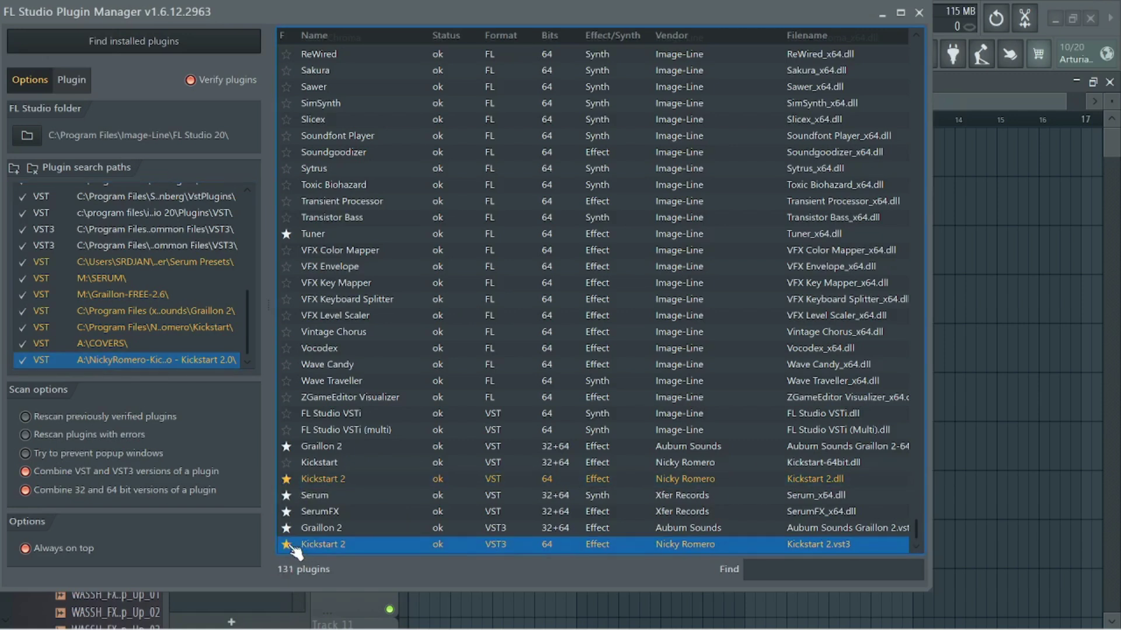
{"action": "left_click", "coordinate": [919, 12]}
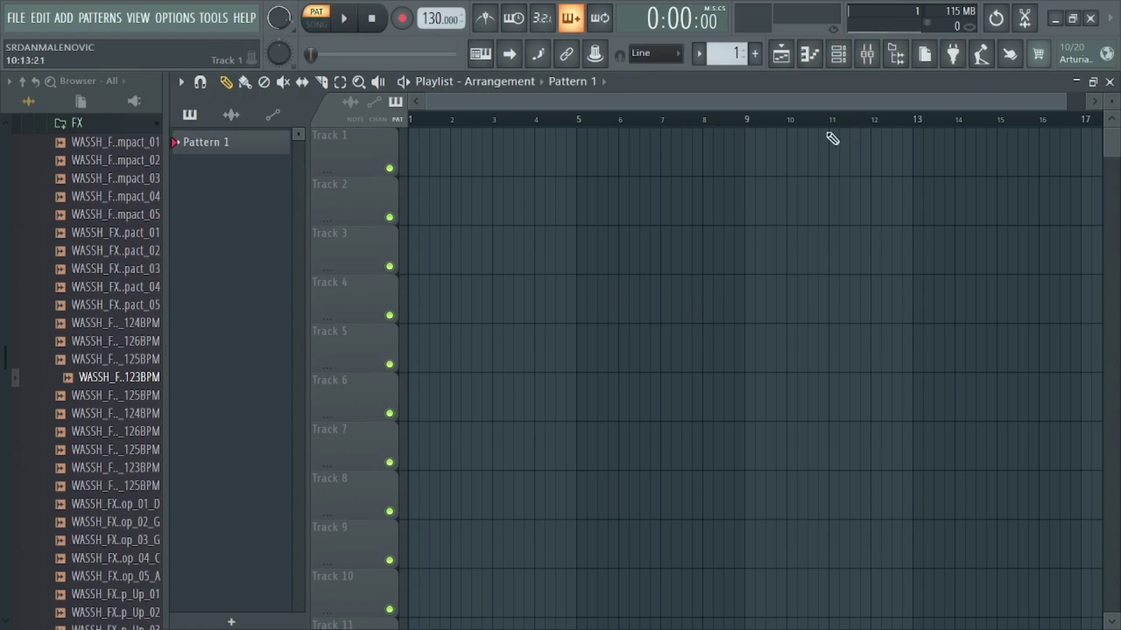
- Load Kickstart 2 into Slot 1 of mixer Insert 3
{"action": "left_click", "coordinate": [868, 55]}
{"action": "left_click", "coordinate": [1014, 133]}
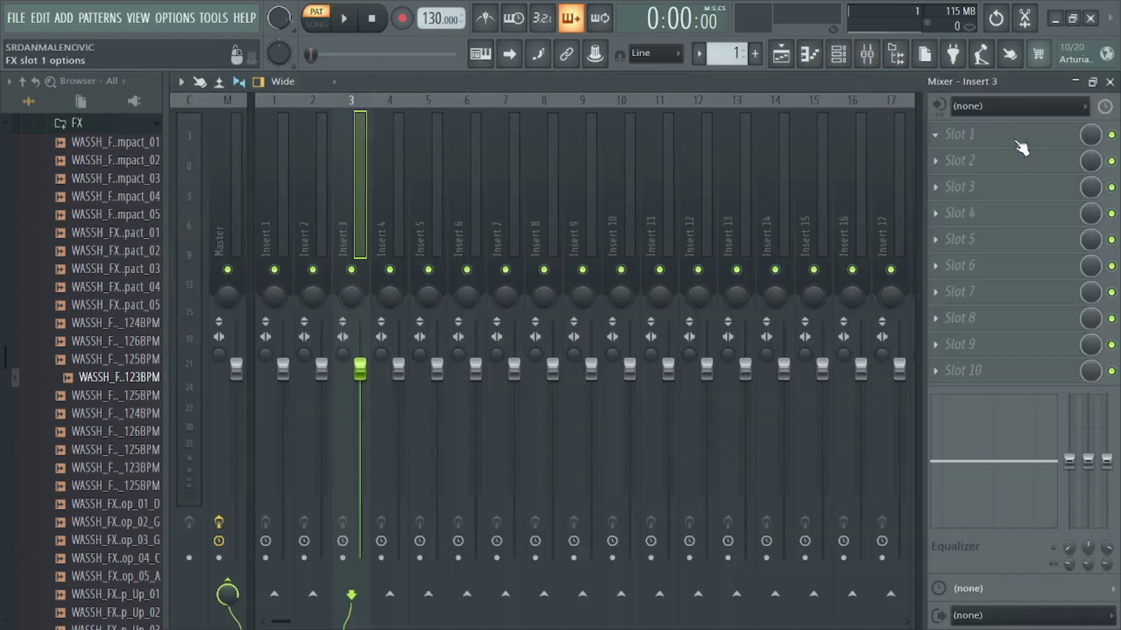
{"action": "left_click", "coordinate": [952, 136]}
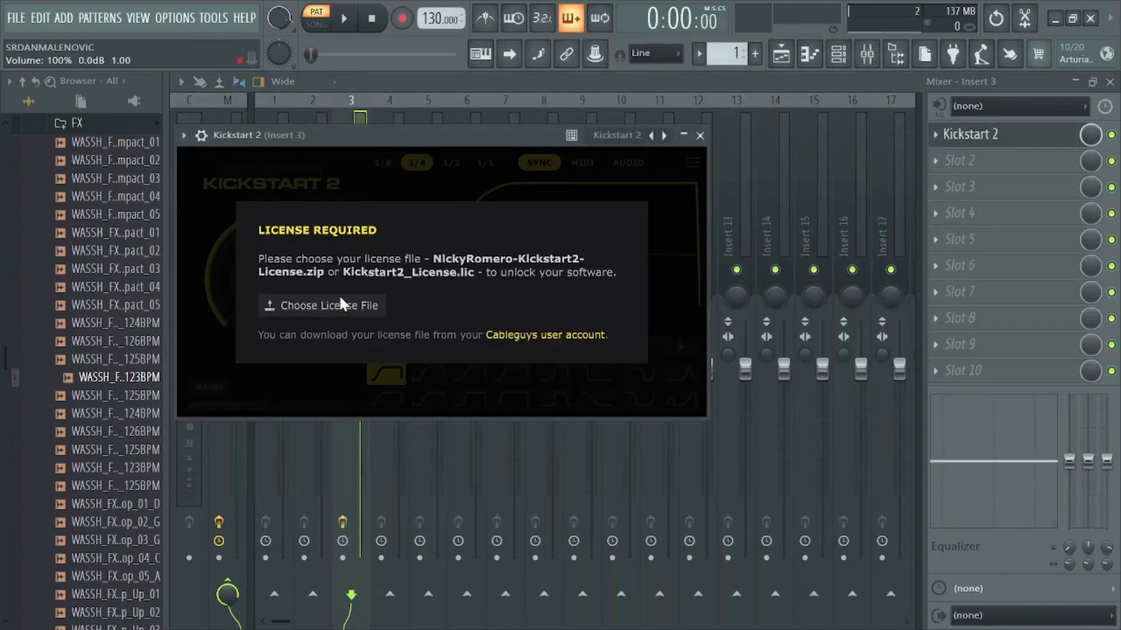
- Unlock Kickstart 2 with the Desktop license file Kickstart2_License.lic
{"action": "left_click", "coordinate": [345, 311]}
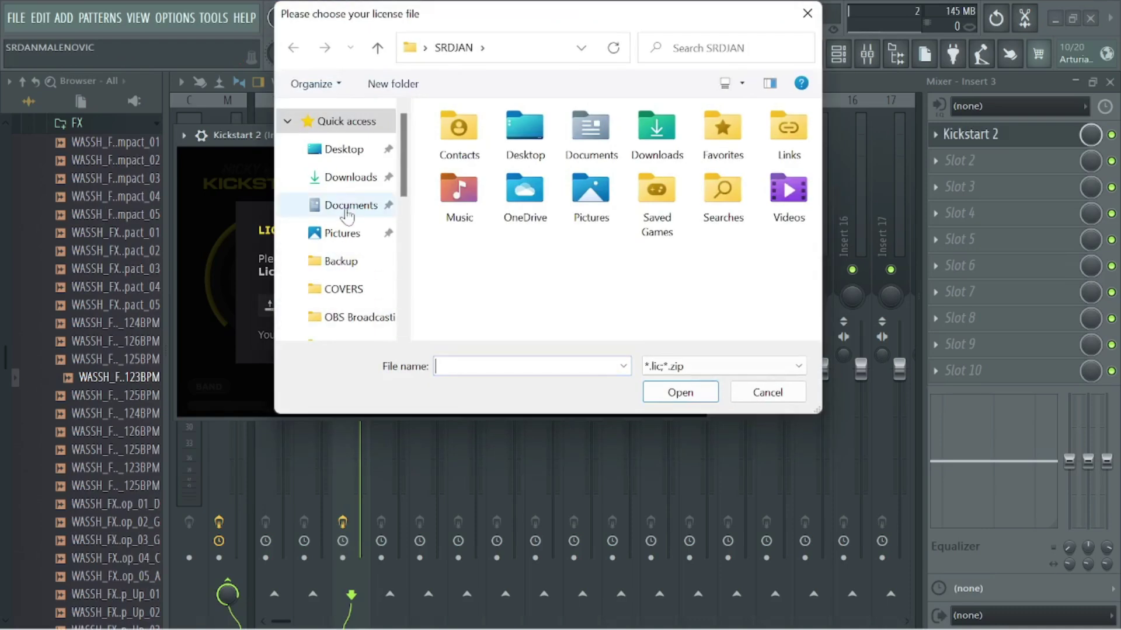
{"action": "left_click", "coordinate": [350, 150]}
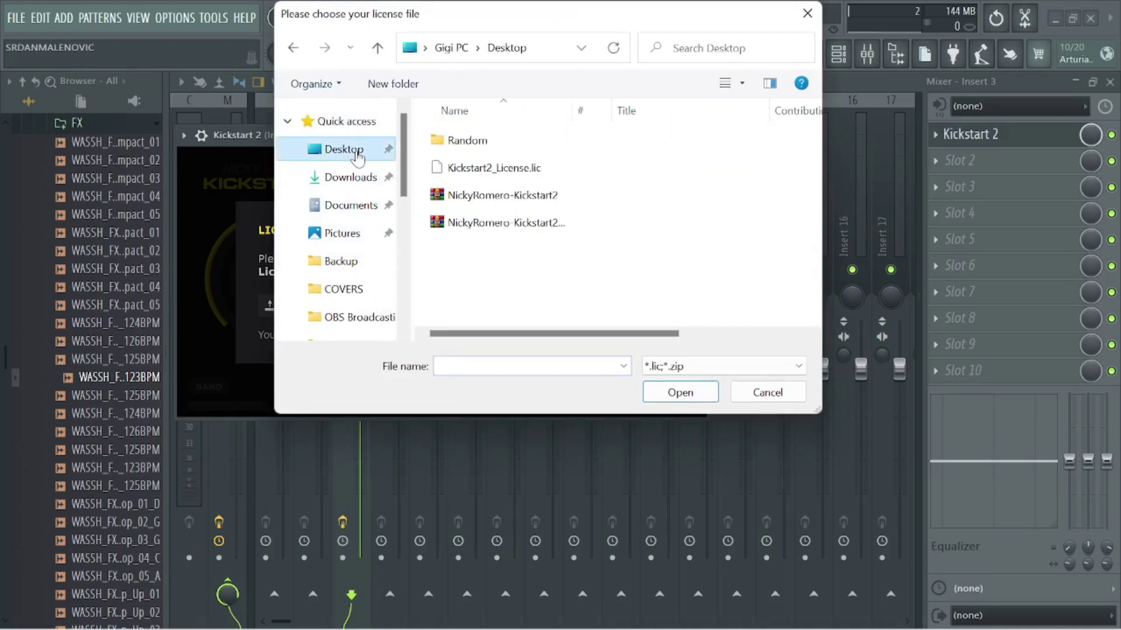
{"action": "left_click", "coordinate": [467, 168]}
{"action": "left_click", "coordinate": [670, 395]}
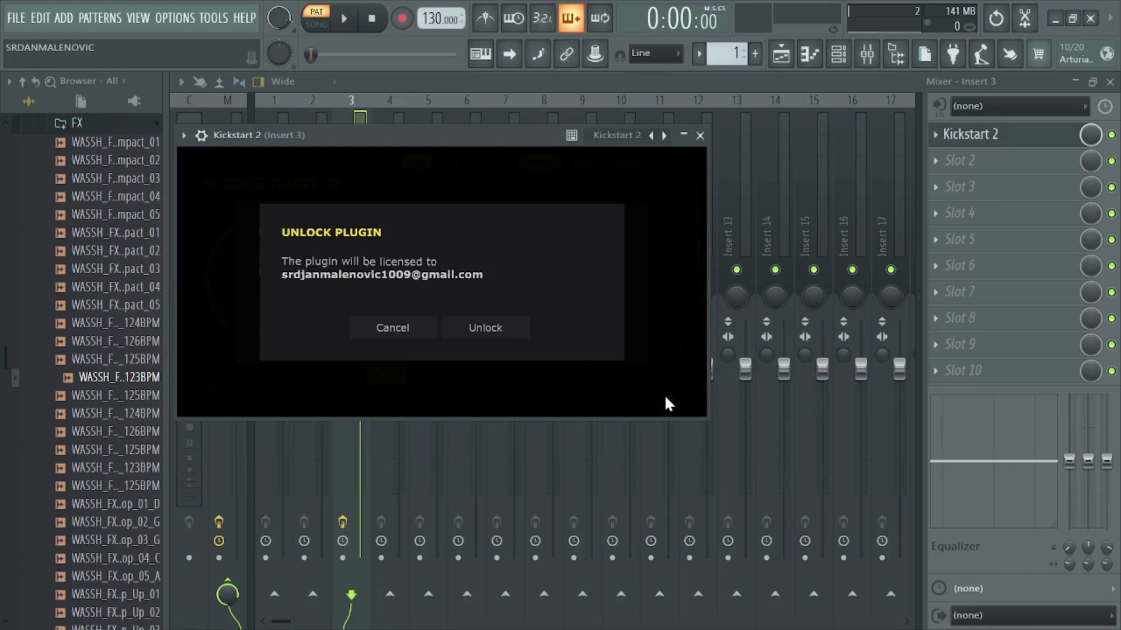
{"action": "left_click", "coordinate": [456, 328]}
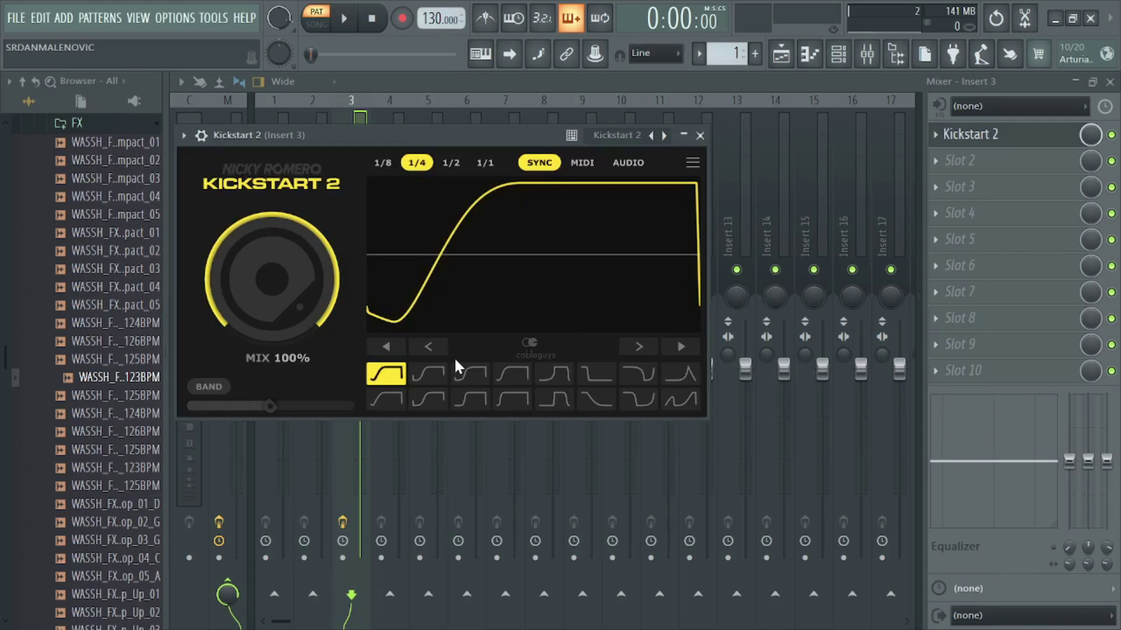